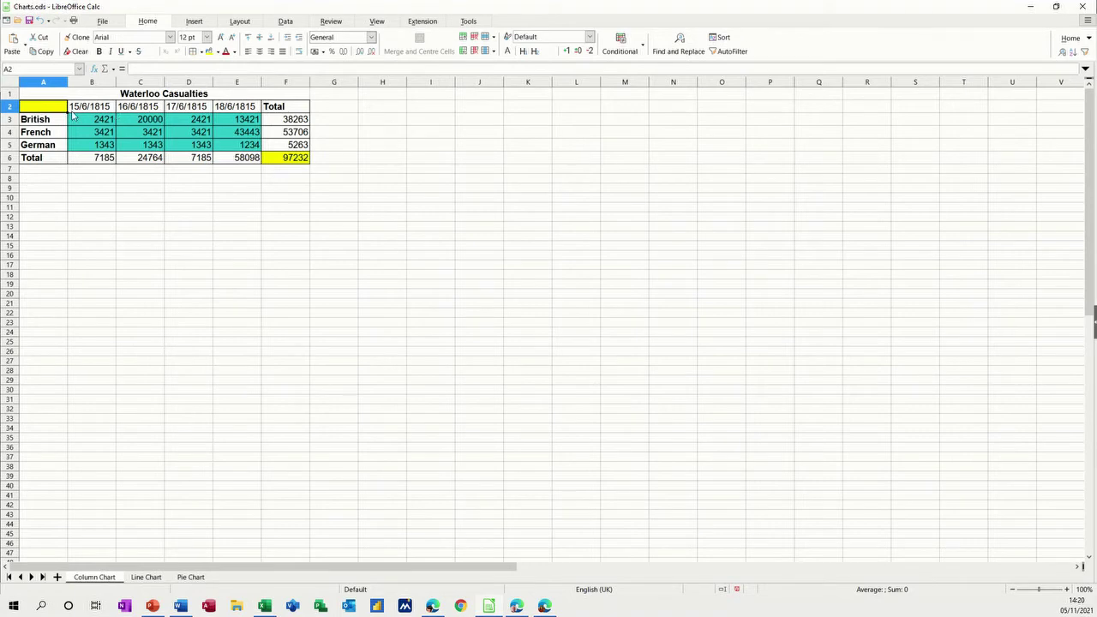
- Start a column chart from the casualties data in A2:E5, including the date headers and nationality labels
{"action": "left_click_drag", "start_coordinate": [47, 110], "coordinate": [246, 148]}
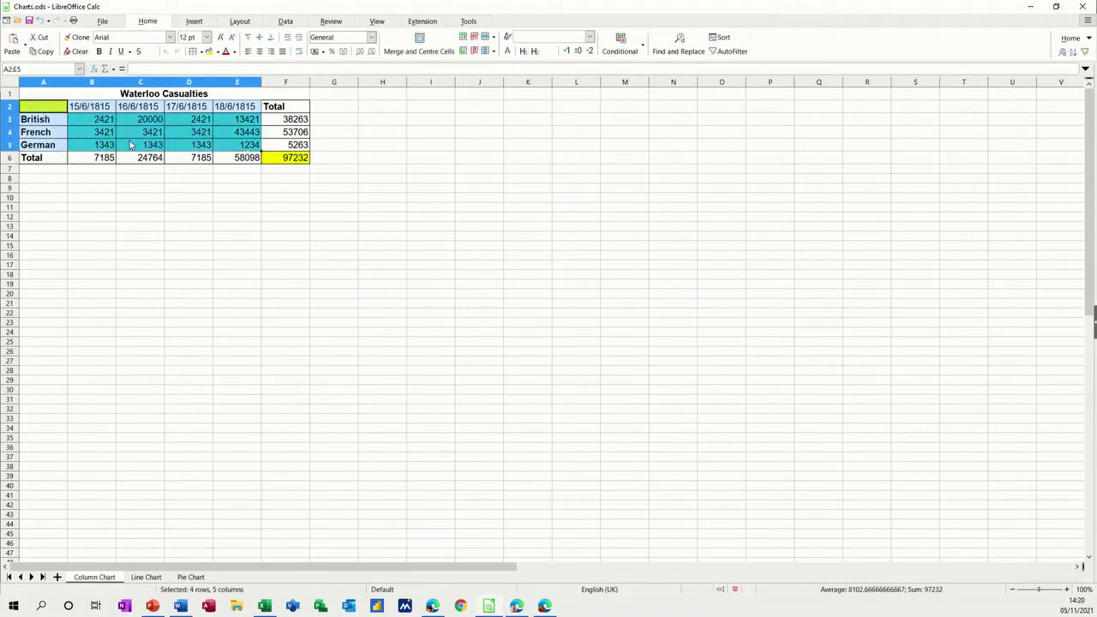
{"action": "left_click", "coordinate": [195, 23]}
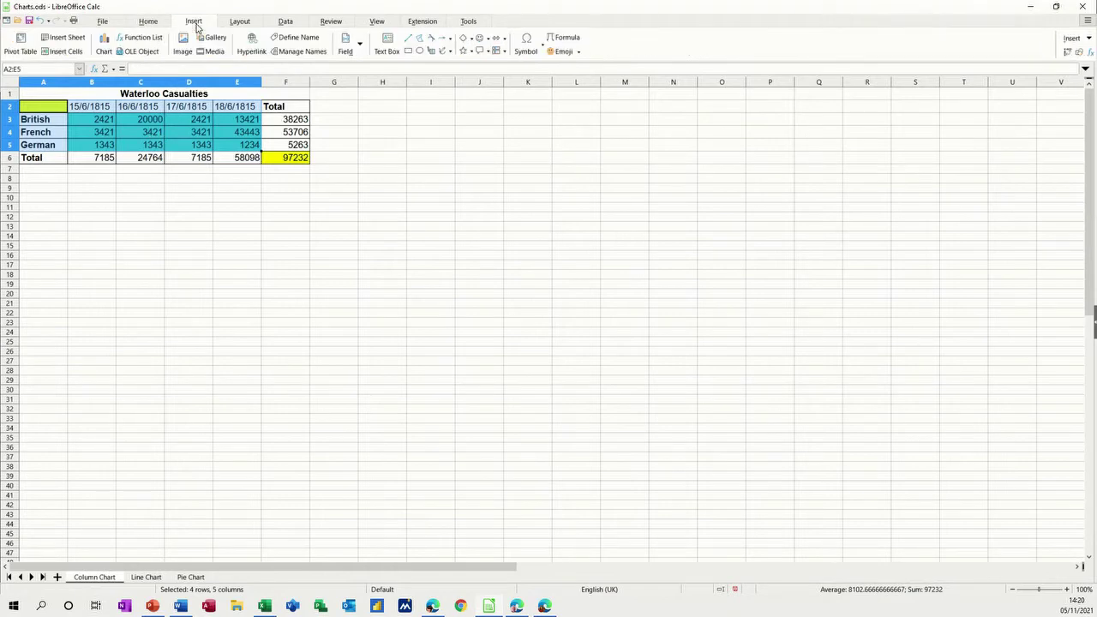
{"action": "left_click", "coordinate": [106, 43]}
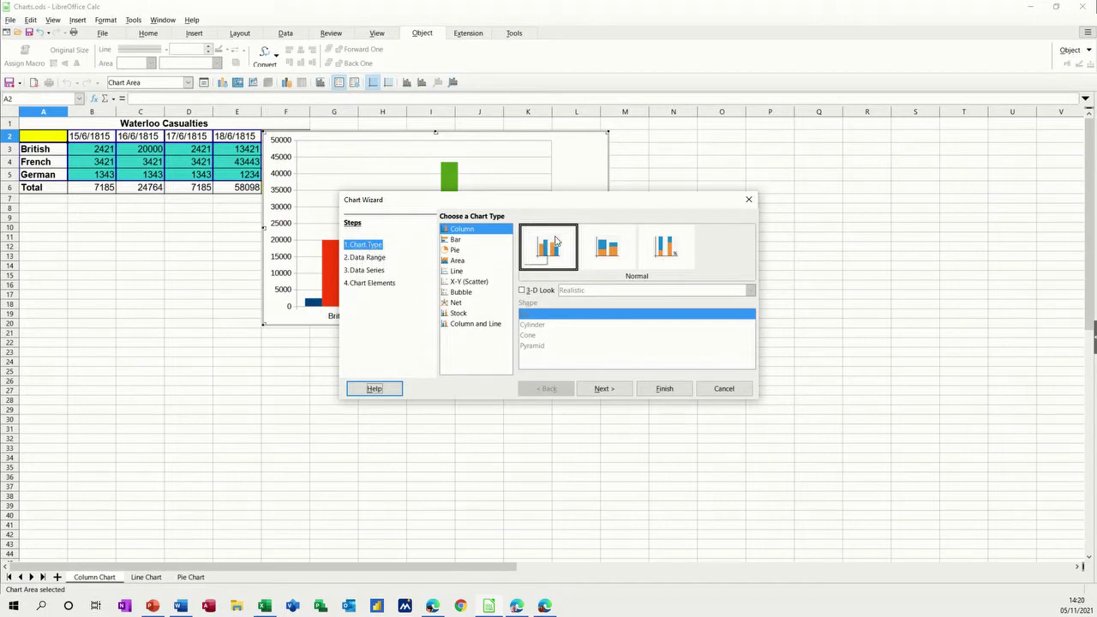
- Give the normal column chart a Realistic 3-D look and move the wizard clear of the chart
{"action": "left_click", "coordinate": [522, 291]}
{"action": "left_click", "coordinate": [523, 292]}
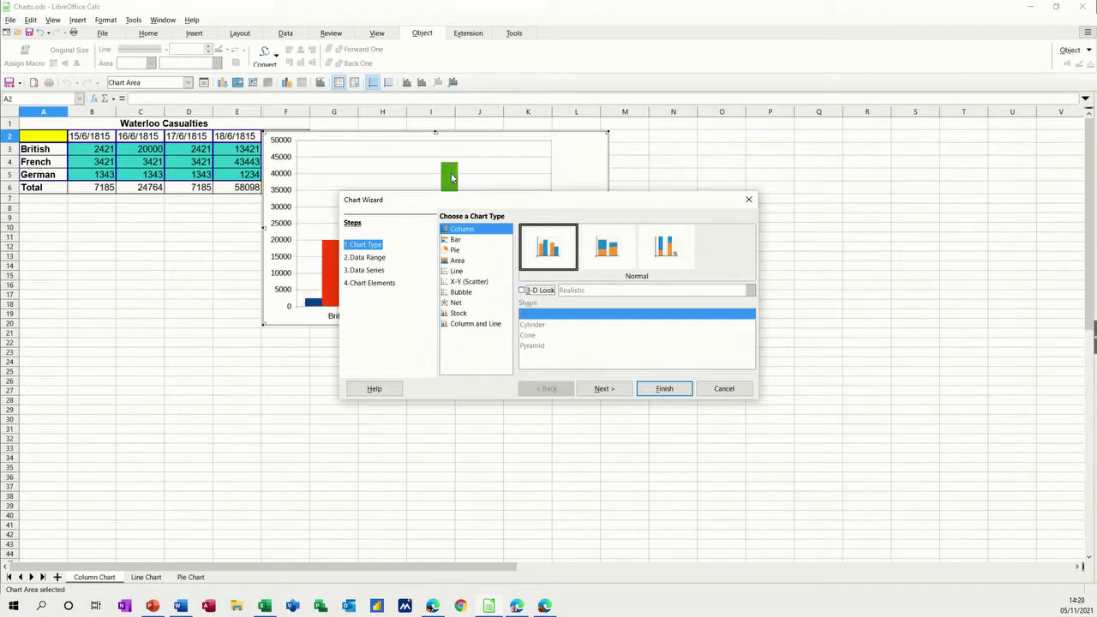
{"action": "left_click", "coordinate": [521, 290]}
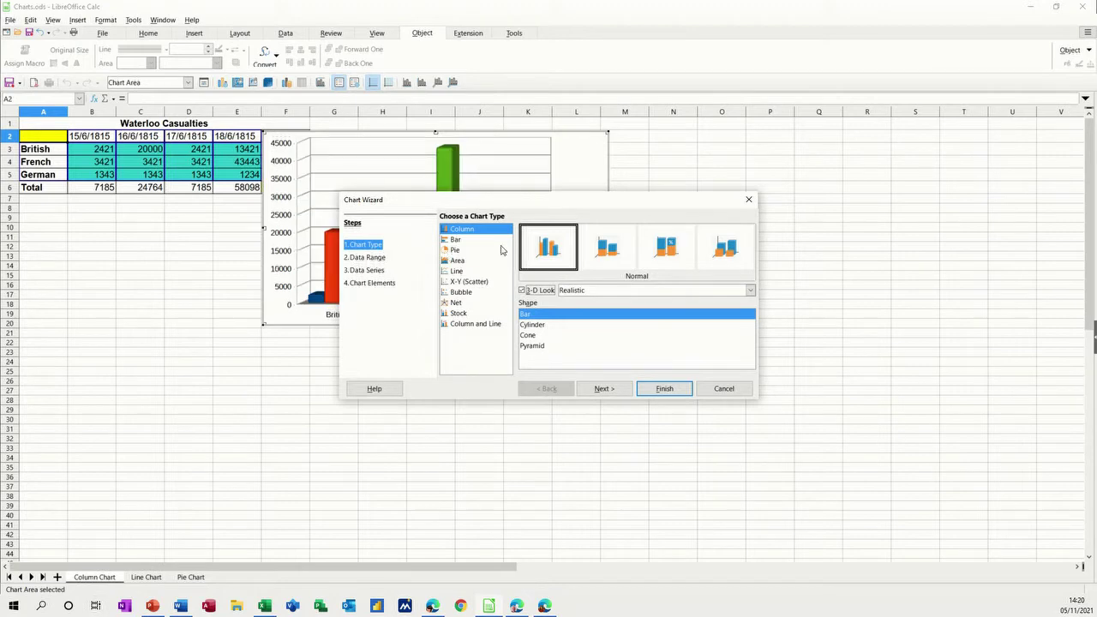
{"action": "left_click_drag", "start_coordinate": [517, 208], "coordinate": [795, 229]}
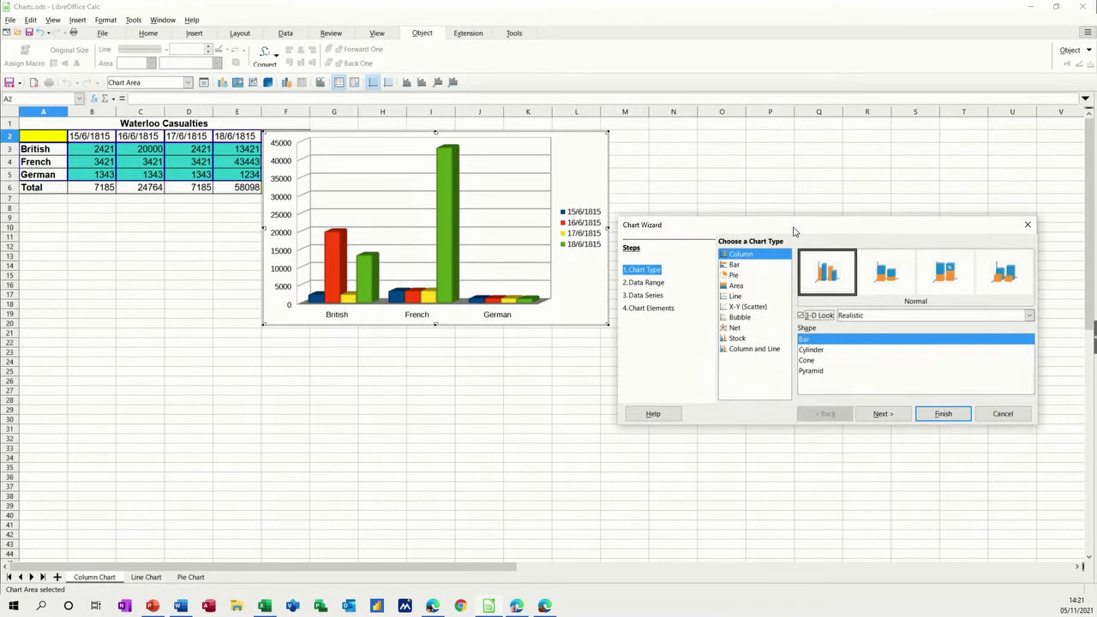
- Try the chart data range without the first column and first row as labels, restoring both options
{"action": "left_click", "coordinate": [651, 285]}
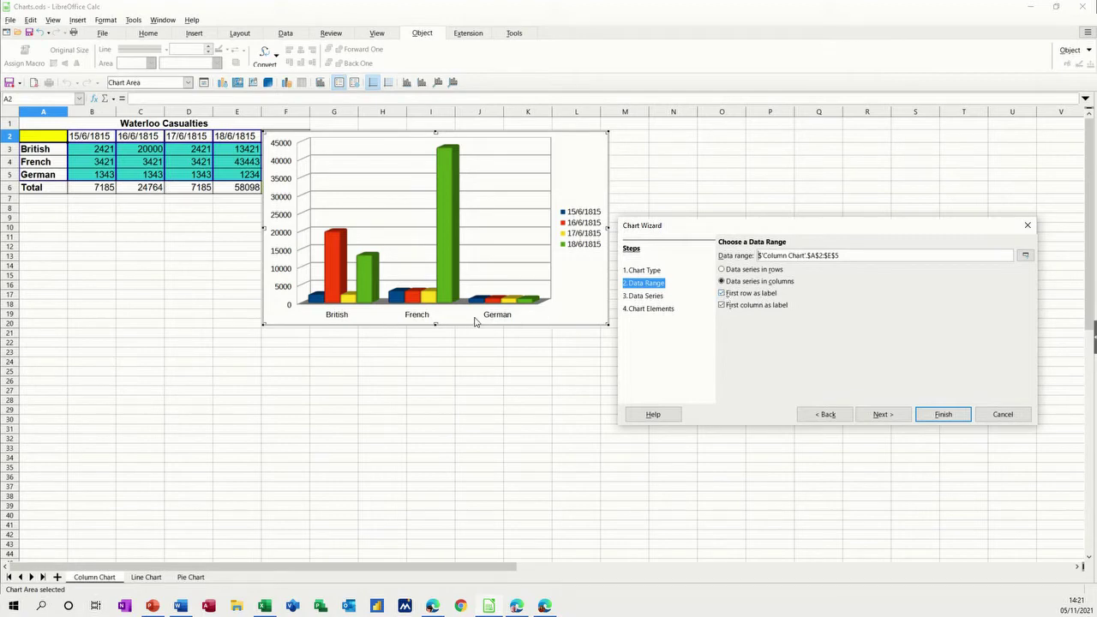
{"action": "left_click", "coordinate": [722, 306]}
{"action": "left_click", "coordinate": [722, 294]}
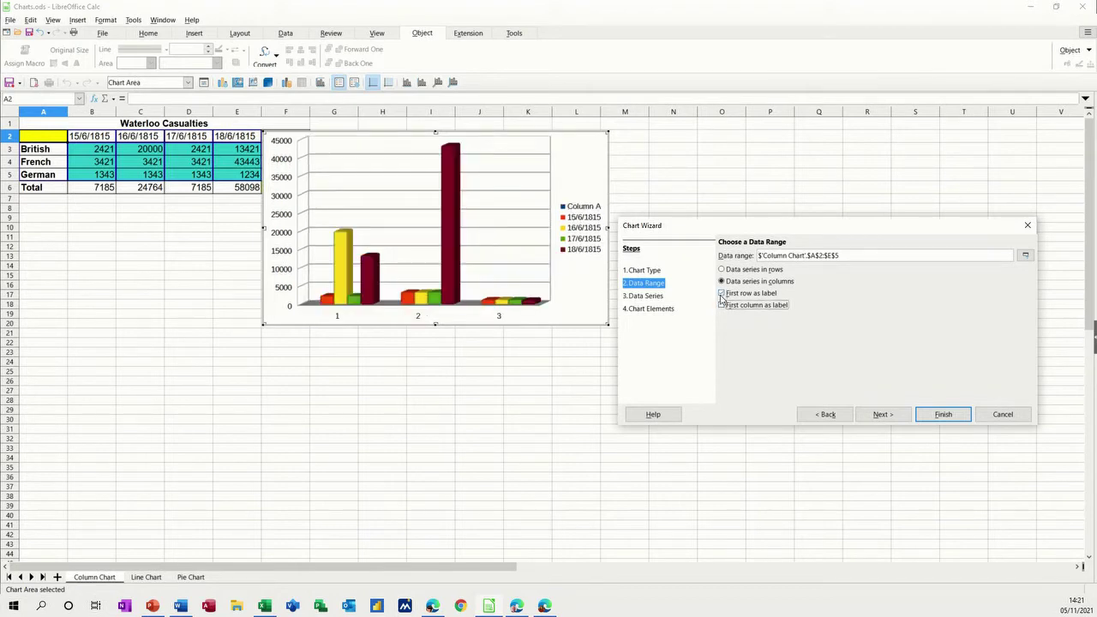
{"action": "left_click", "coordinate": [721, 306]}
{"action": "left_click", "coordinate": [721, 293]}
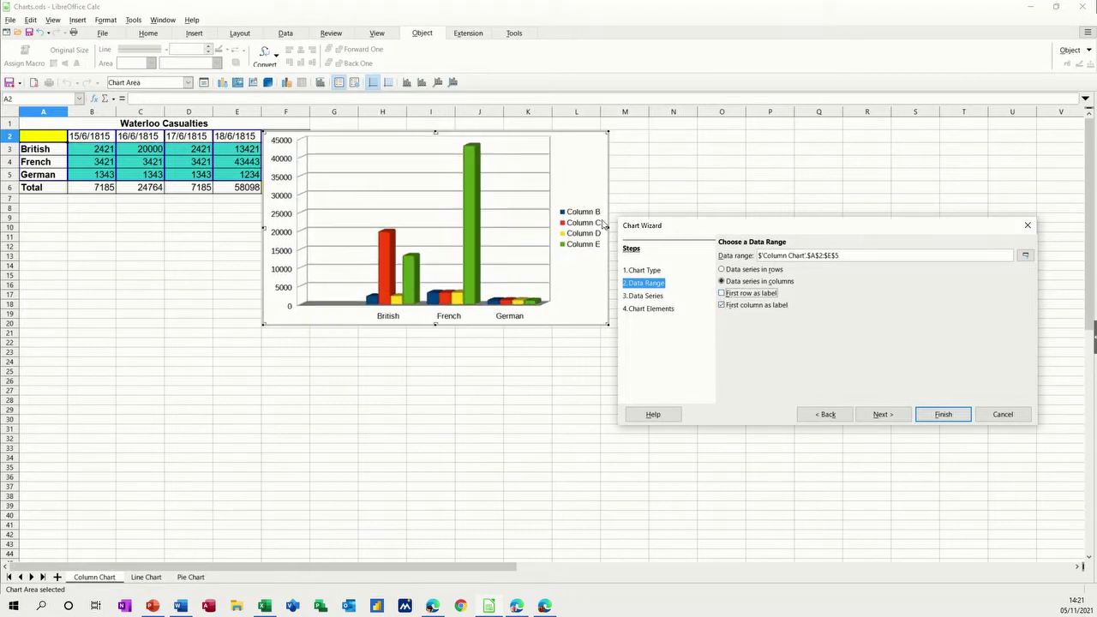
{"action": "left_click", "coordinate": [722, 294]}
- Go through the data series to the chart elements, title the chart "Waterloo Casualties" and finish the wizard
{"action": "left_click", "coordinate": [655, 299]}
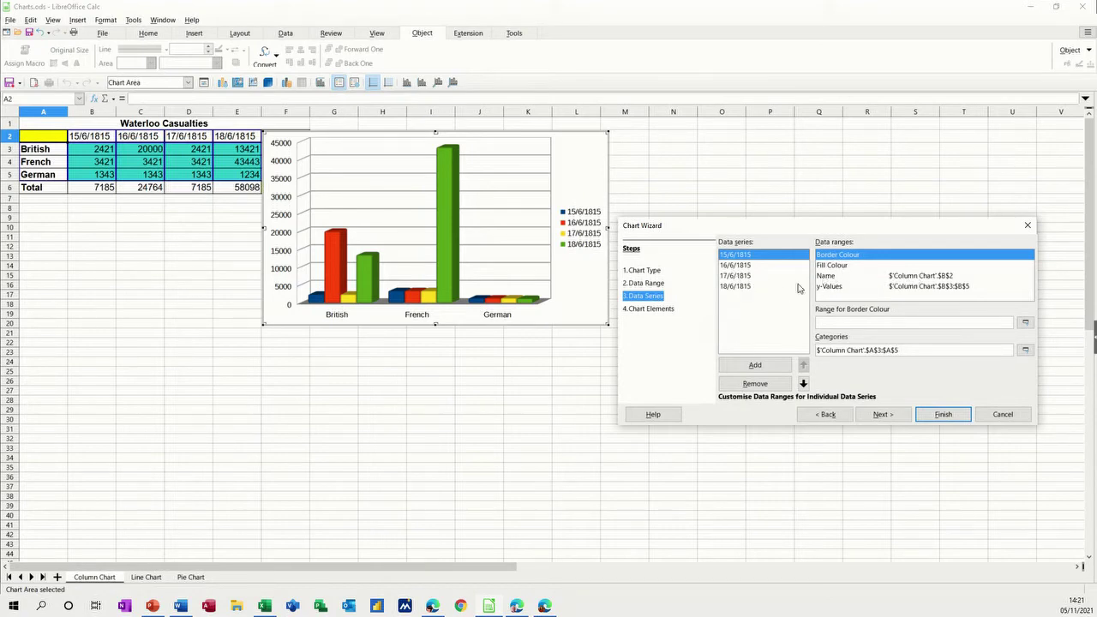
{"action": "left_click", "coordinate": [645, 310]}
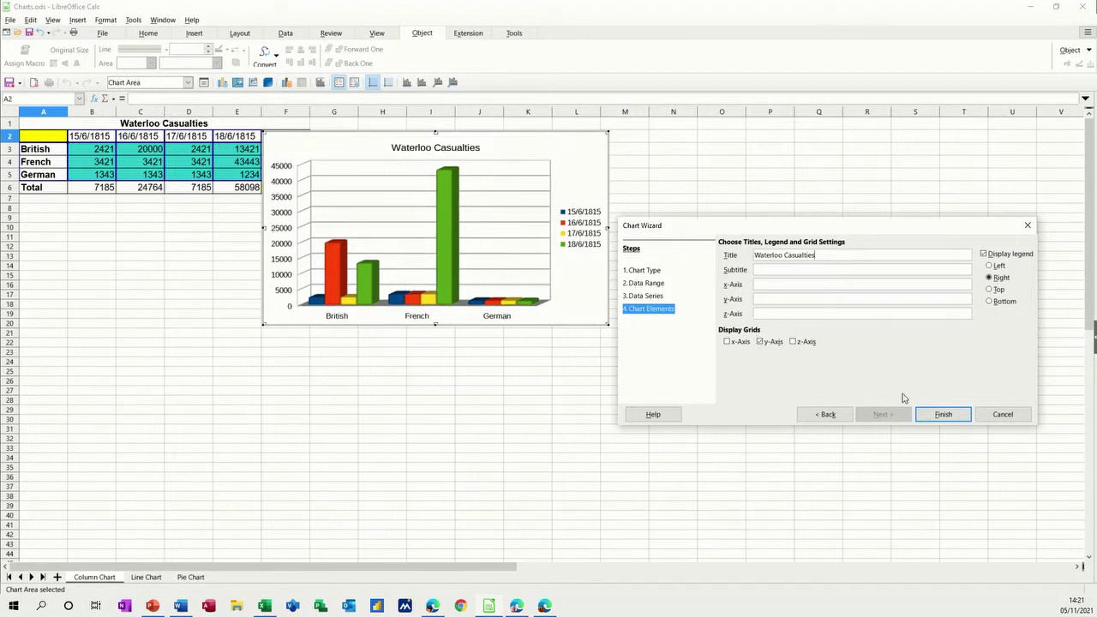
{"action": "left_click", "coordinate": [942, 413]}
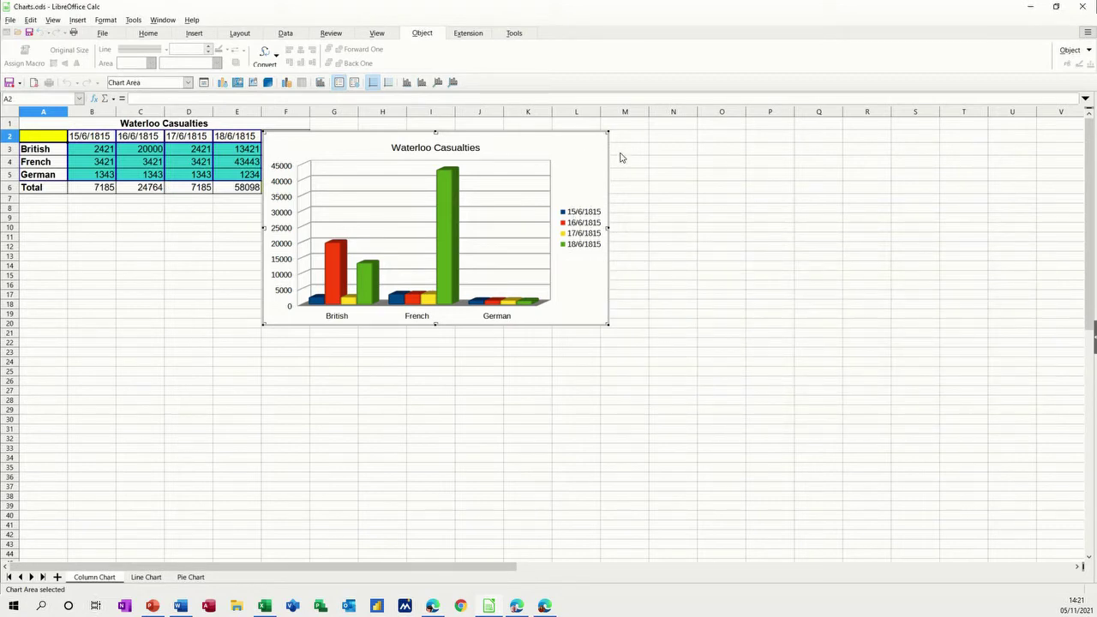
- Move the chart below the table to start at row 8 and widen it to about 28 cm
{"action": "left_click", "coordinate": [654, 165]}
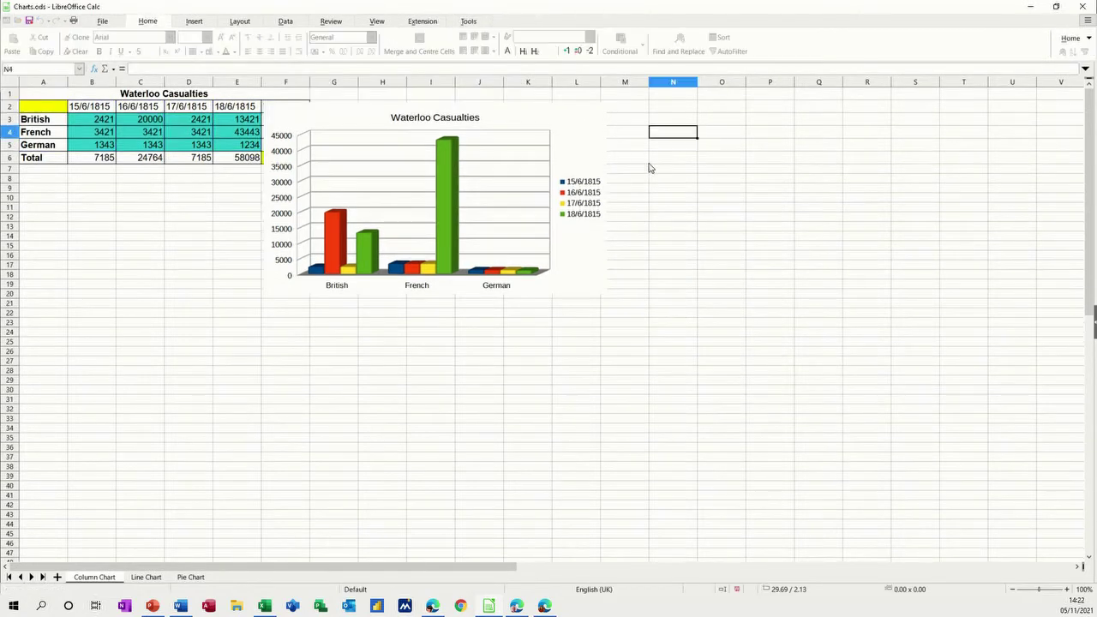
{"action": "left_click", "coordinate": [582, 137]}
{"action": "left_click_drag", "start_coordinate": [582, 137], "coordinate": [340, 207]}
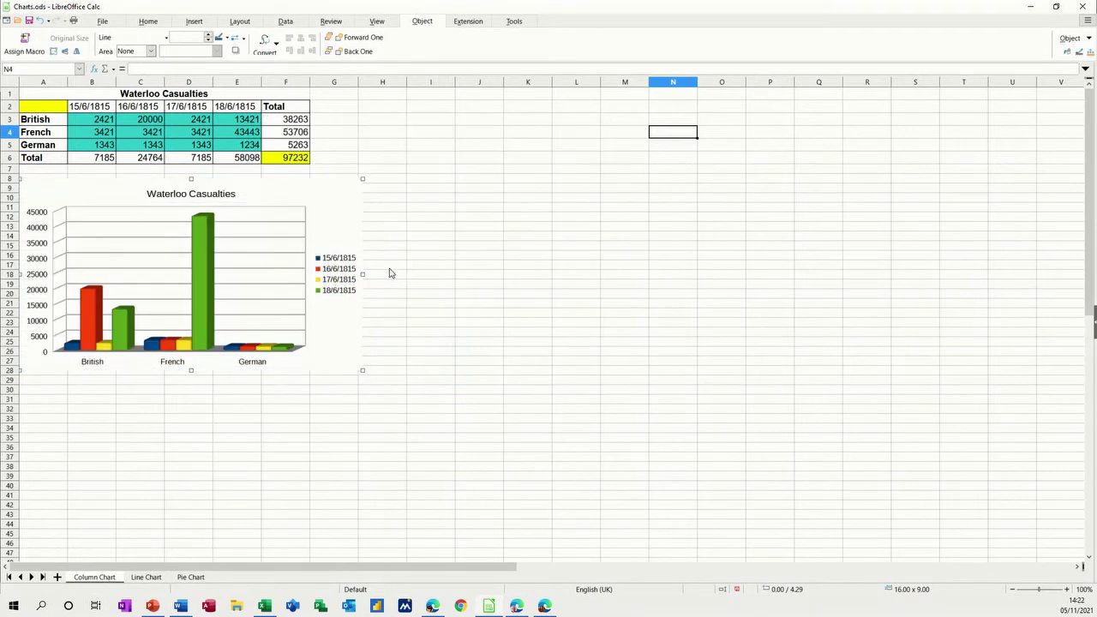
{"action": "left_click_drag", "start_coordinate": [363, 274], "coordinate": [618, 276]}
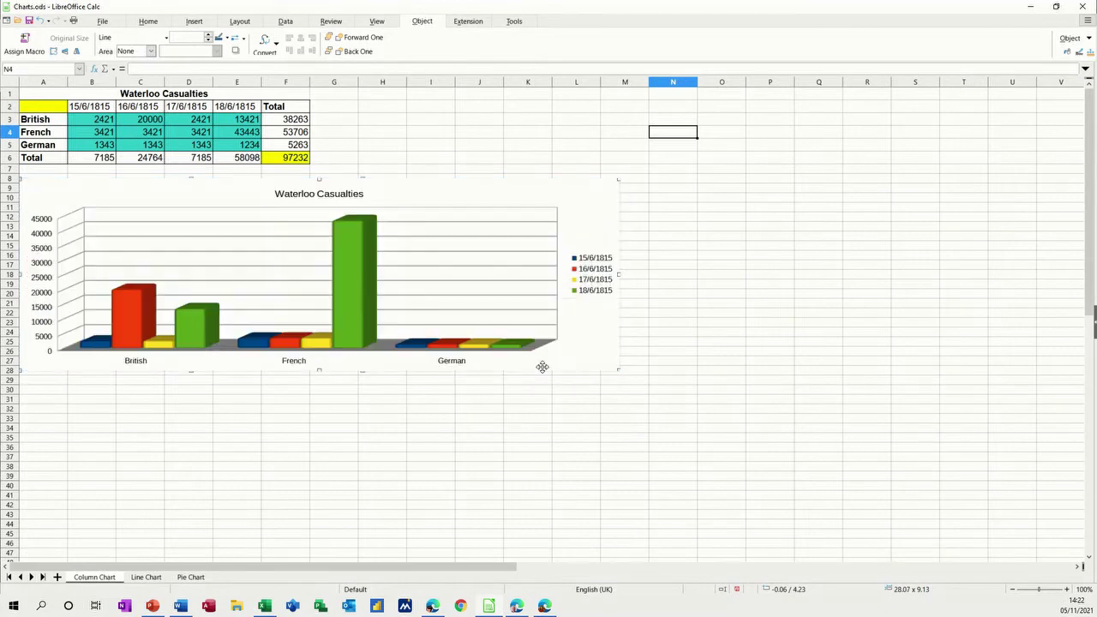
- Open the chart for editing with Chart Area as the selected element
{"action": "double_click", "coordinate": [588, 192]}
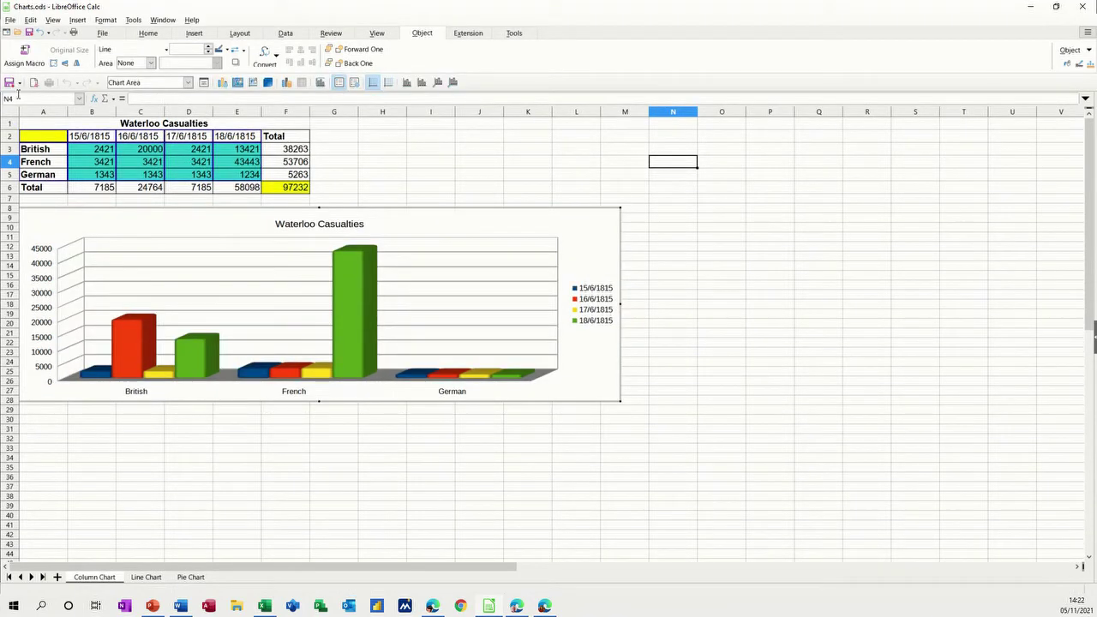
{"action": "left_click", "coordinate": [187, 83]}
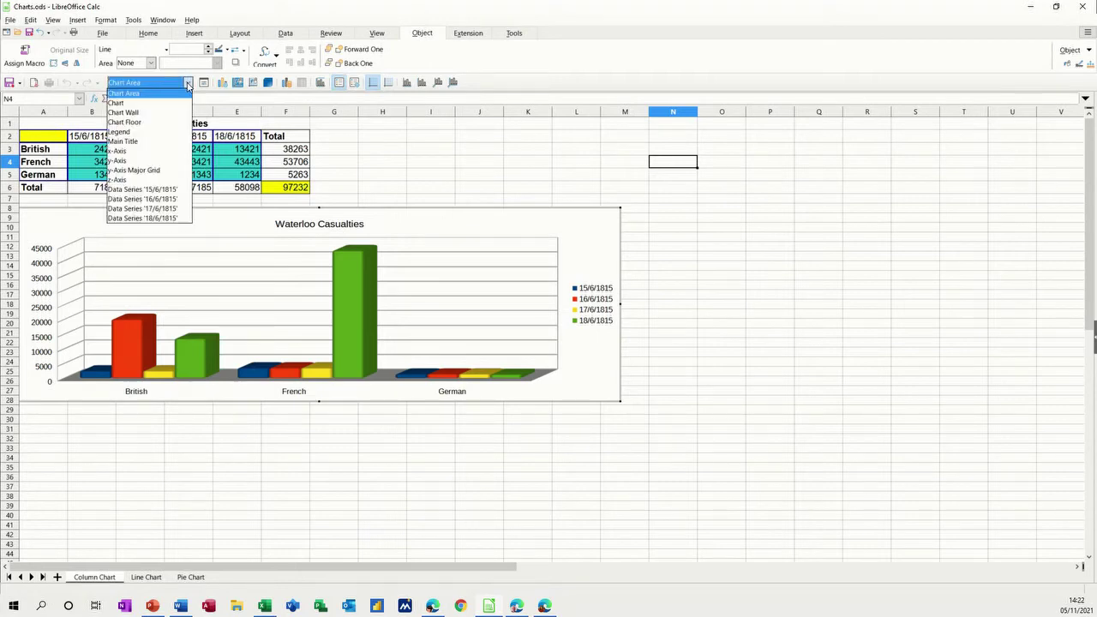
{"action": "left_click", "coordinate": [187, 84]}
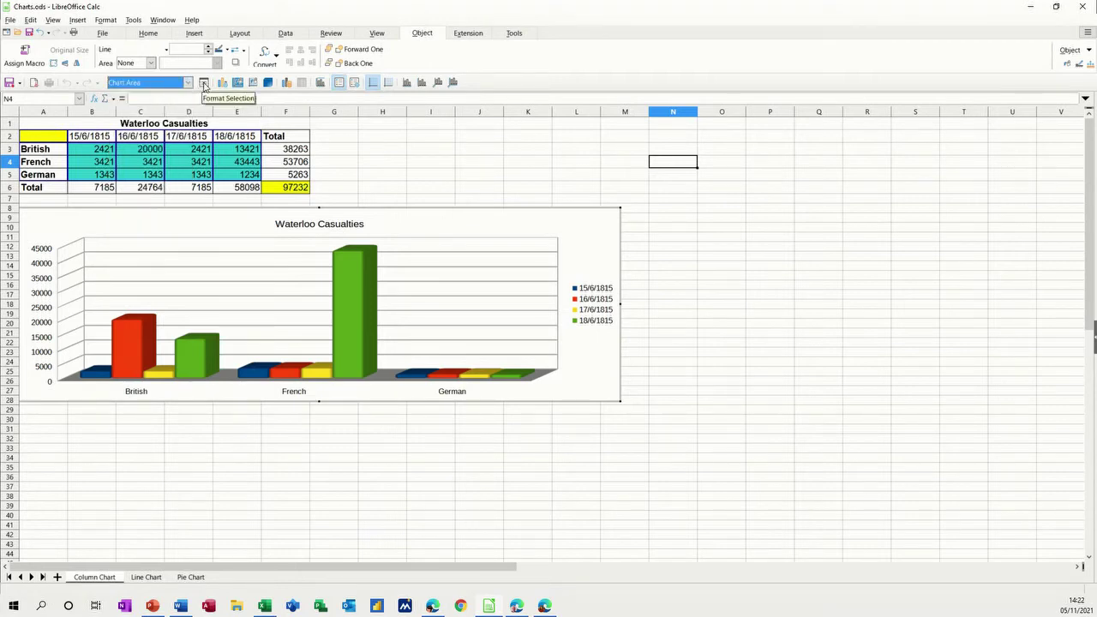
- Fill the chart area with the solid dark blue colour 004586
{"action": "left_click", "coordinate": [204, 83]}
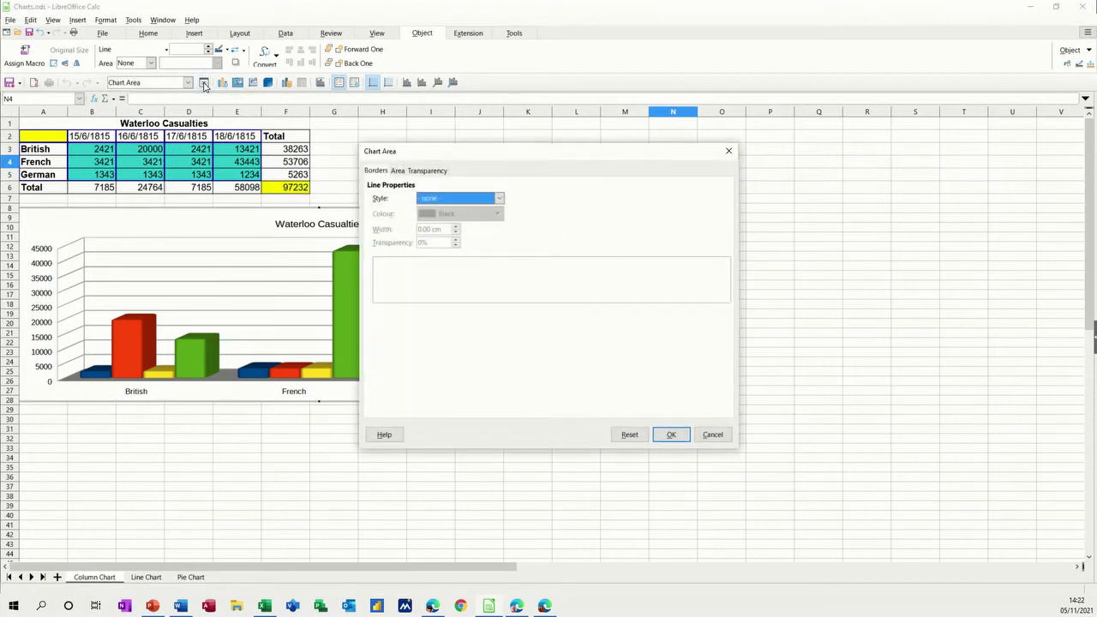
{"action": "left_click", "coordinate": [398, 172]}
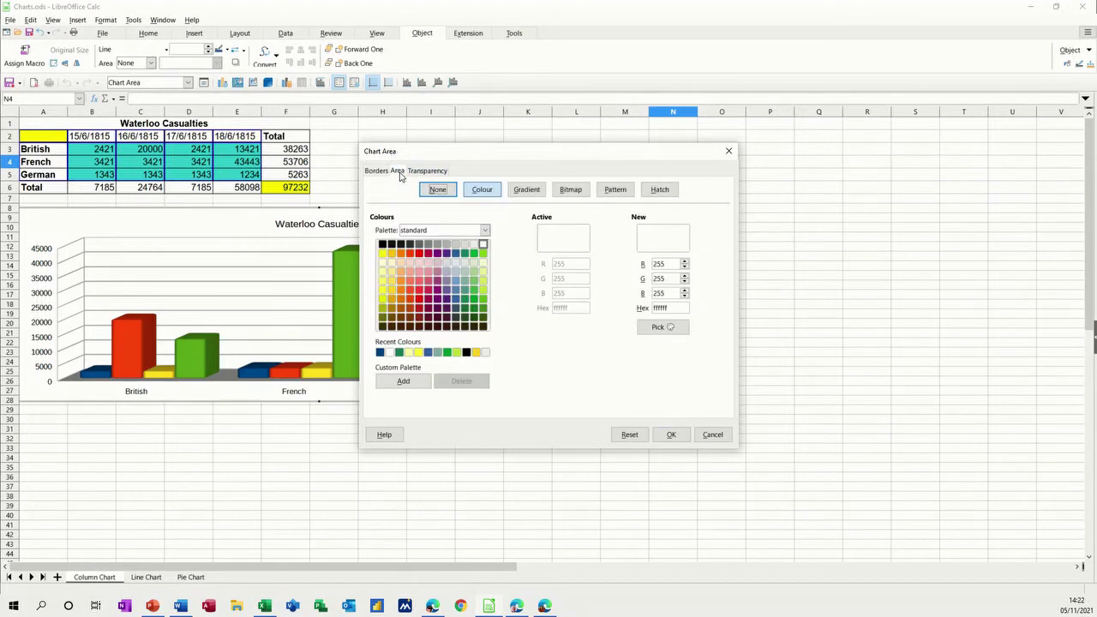
{"action": "left_click_drag", "start_coordinate": [465, 155], "coordinate": [709, 147]}
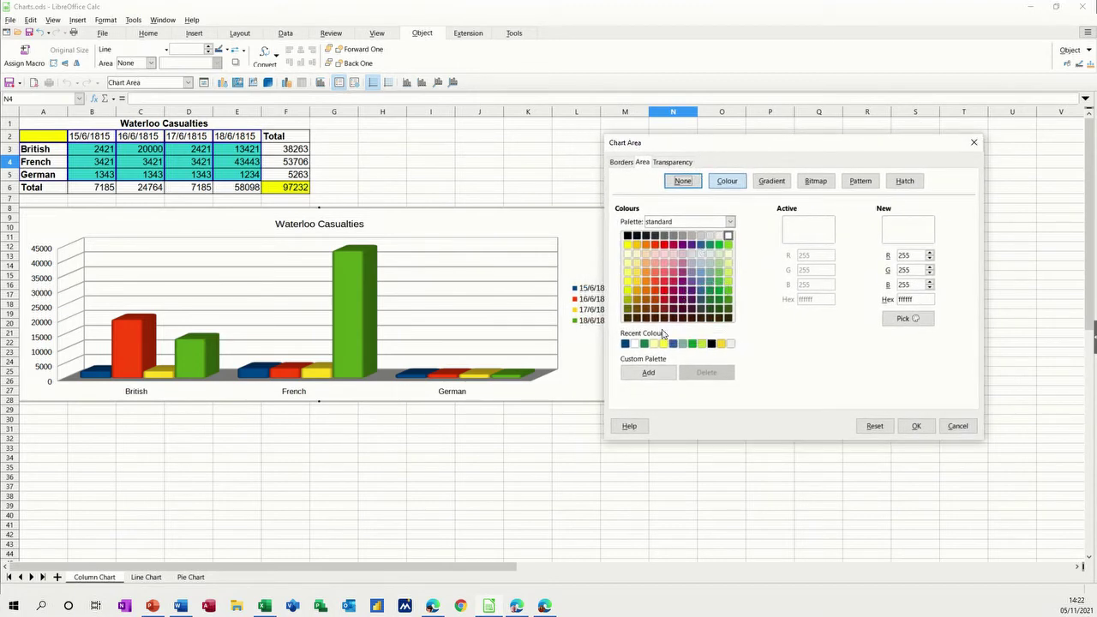
{"action": "left_click", "coordinate": [625, 344]}
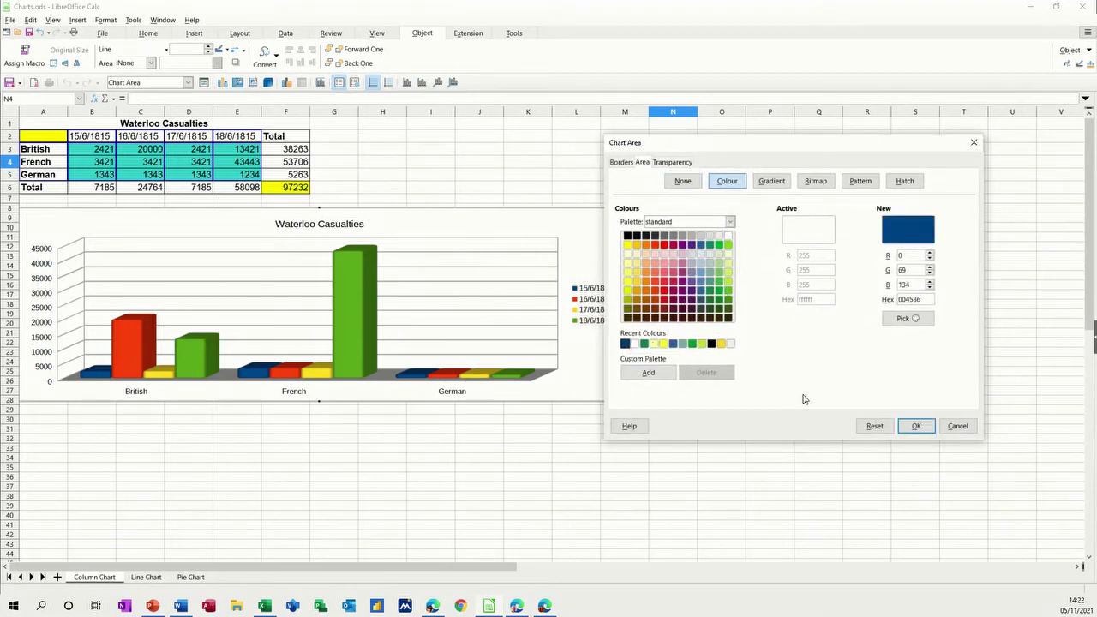
{"action": "left_click", "coordinate": [914, 426]}
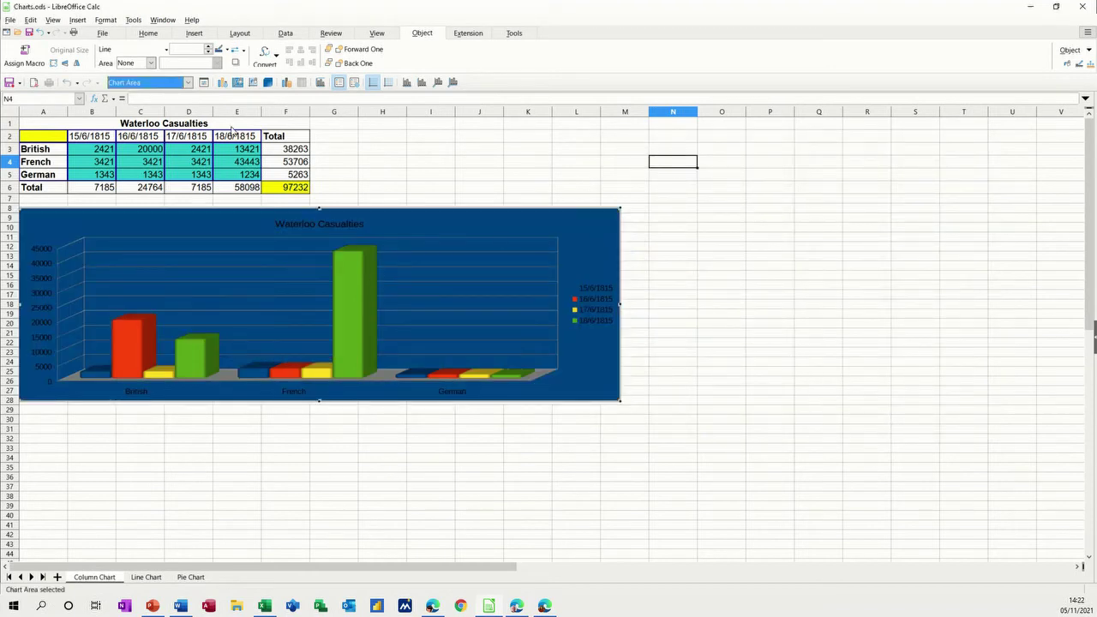
- Fill the chart area with the radial gradient from Black to Light Blue 2
{"action": "left_click", "coordinate": [205, 82]}
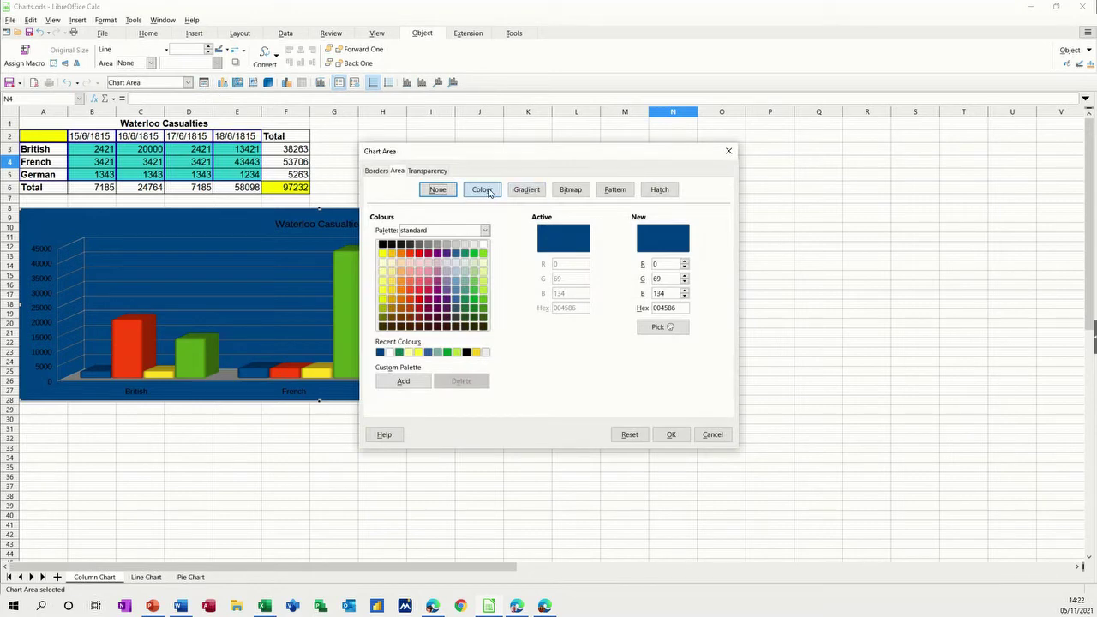
{"action": "left_click", "coordinate": [525, 191]}
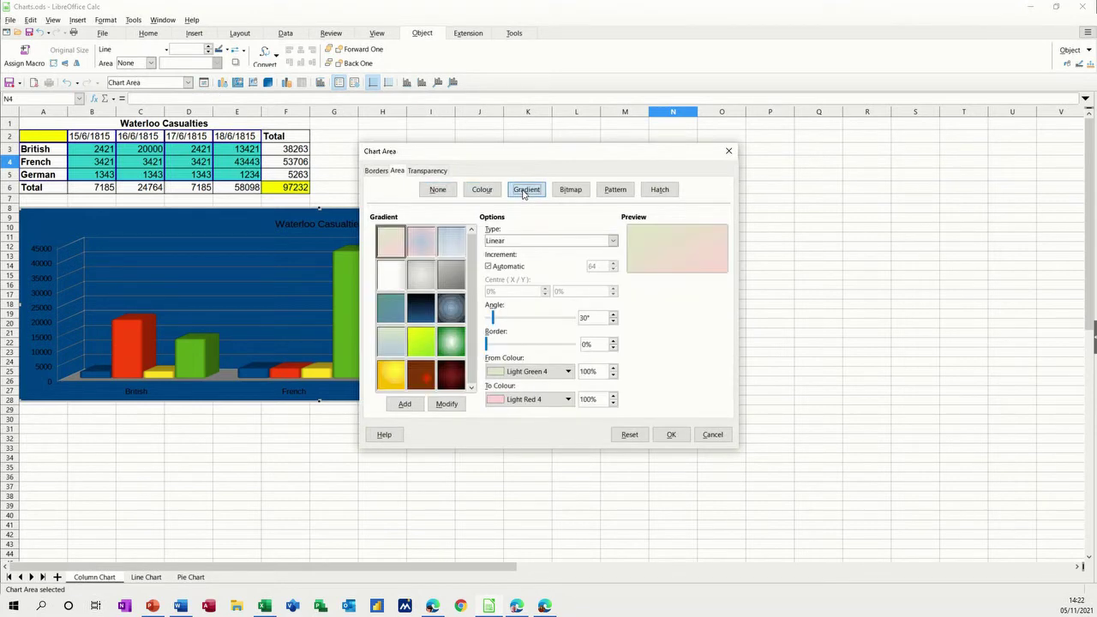
{"action": "left_click", "coordinate": [449, 308]}
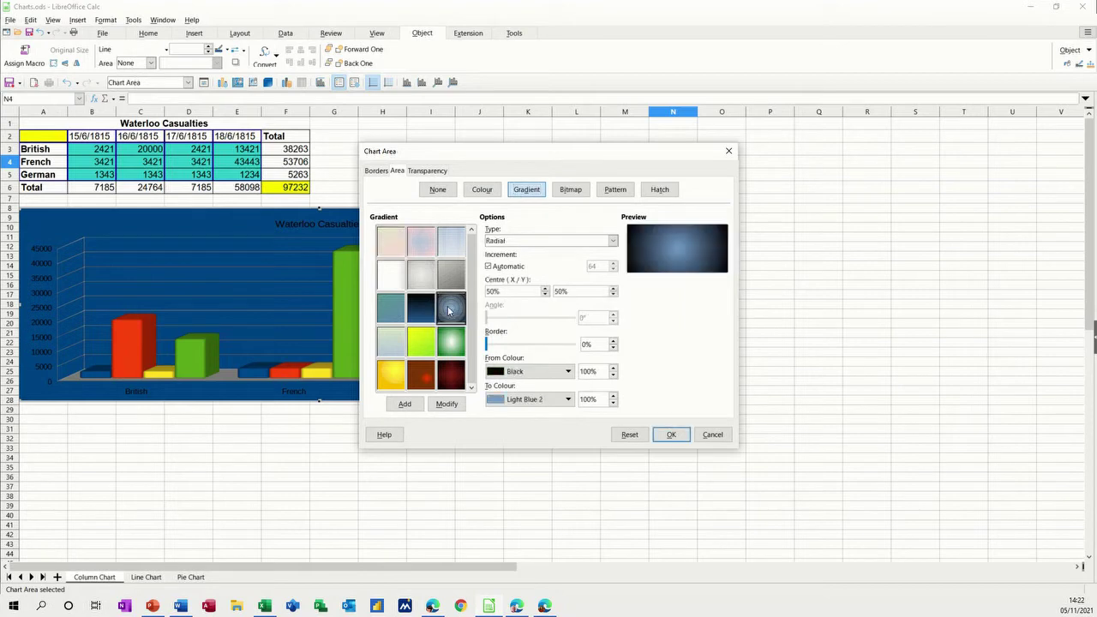
{"action": "left_click", "coordinate": [667, 435]}
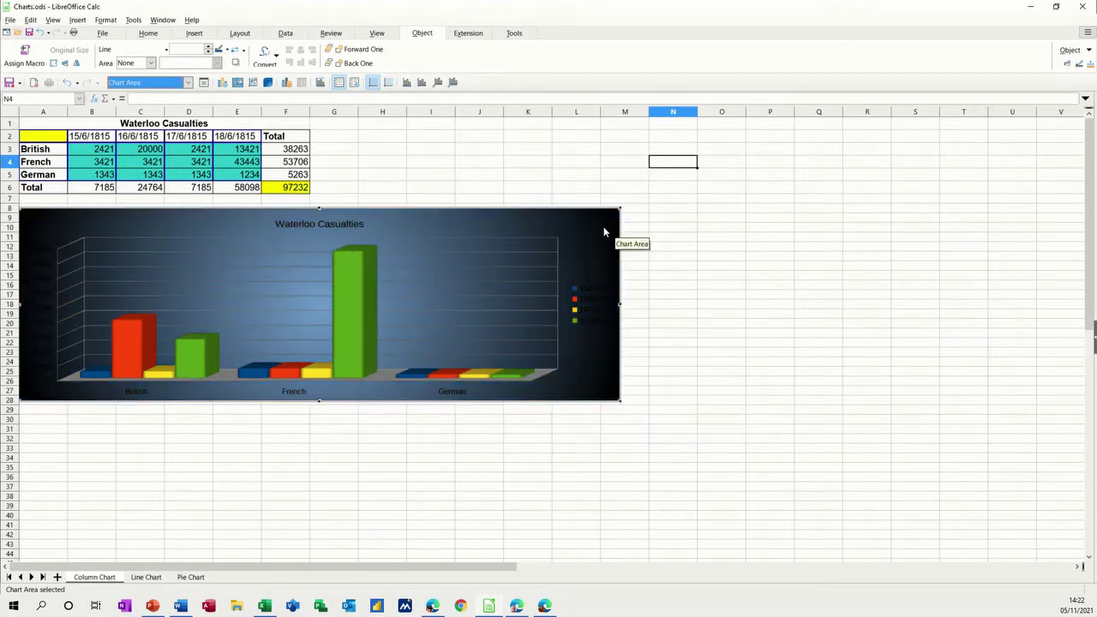
- Import artillery.jpg as a bitmap fill named artillery for the chart area and set its style to Stretched
{"action": "left_click", "coordinate": [203, 82]}
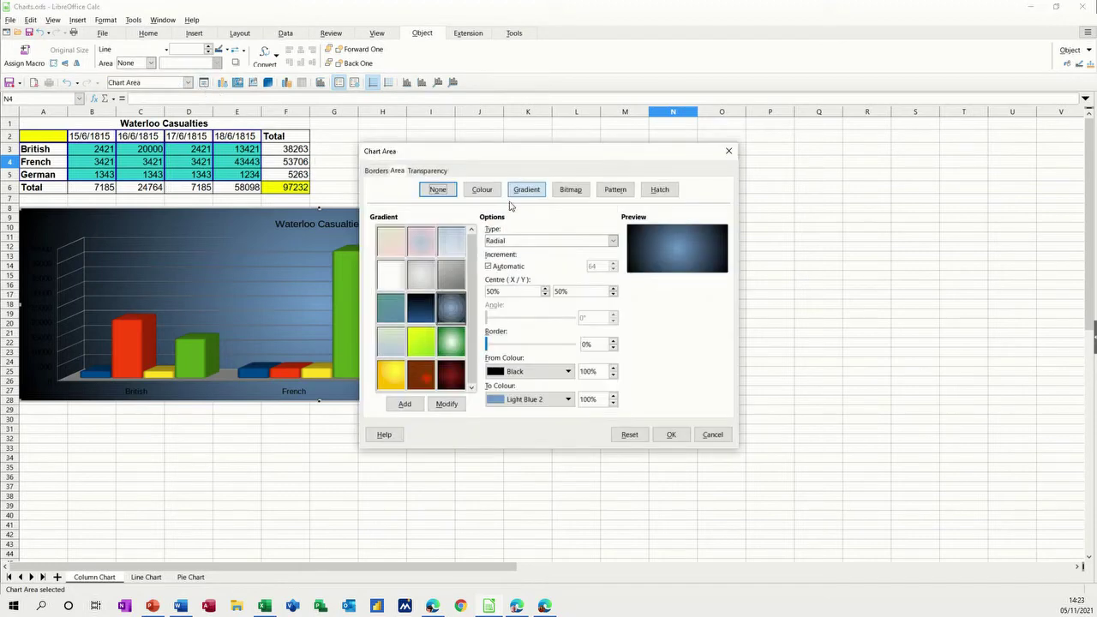
{"action": "left_click", "coordinate": [570, 190]}
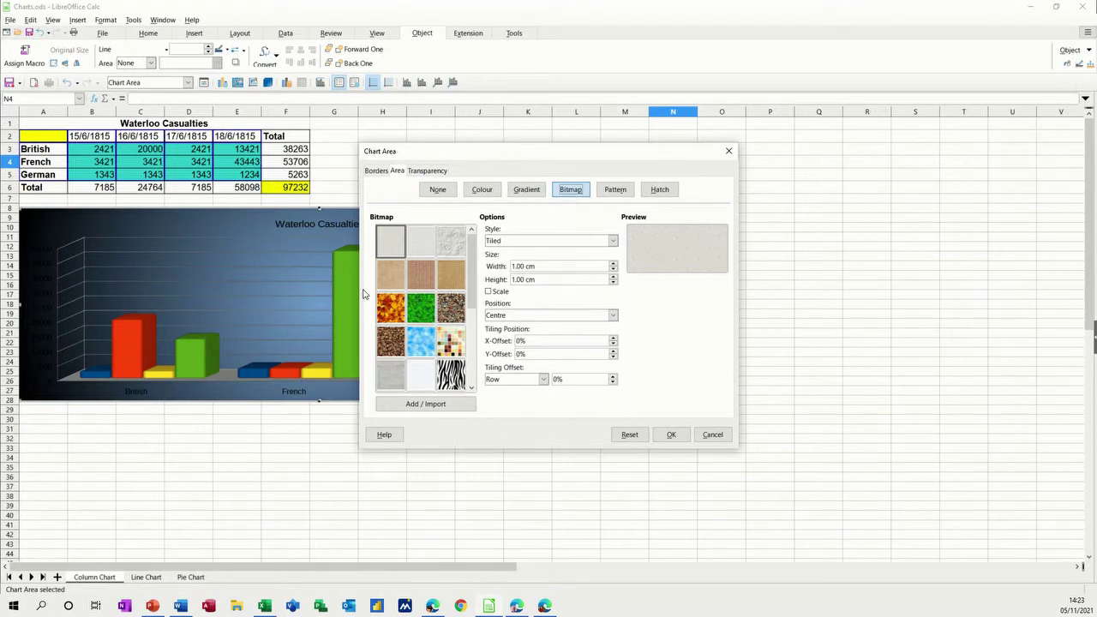
{"action": "left_click", "coordinate": [437, 405]}
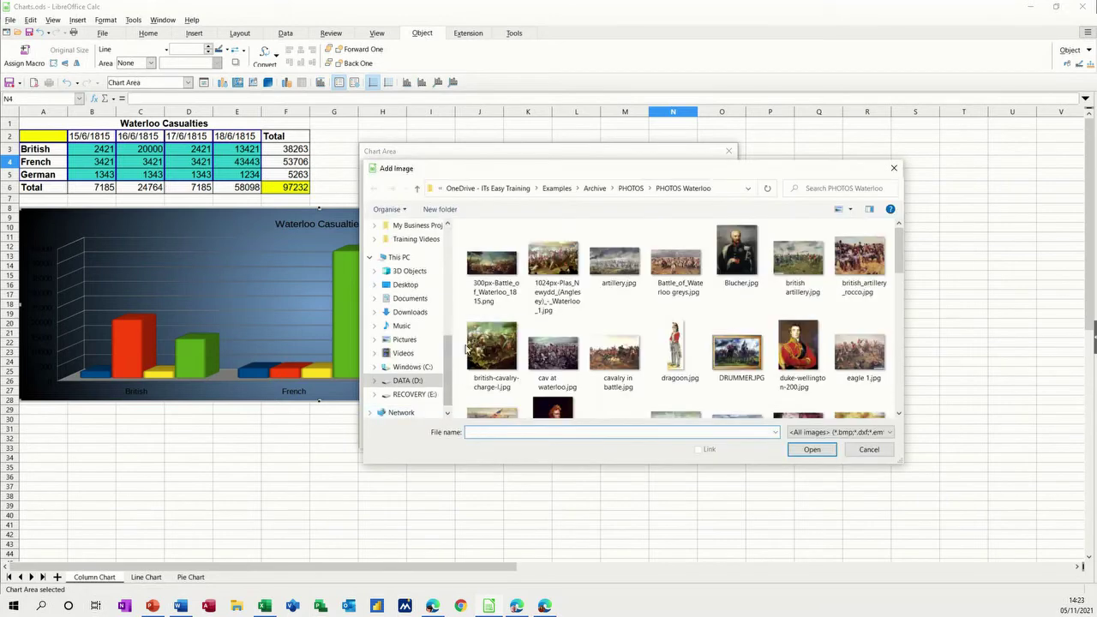
{"action": "double_click", "coordinate": [615, 260]}
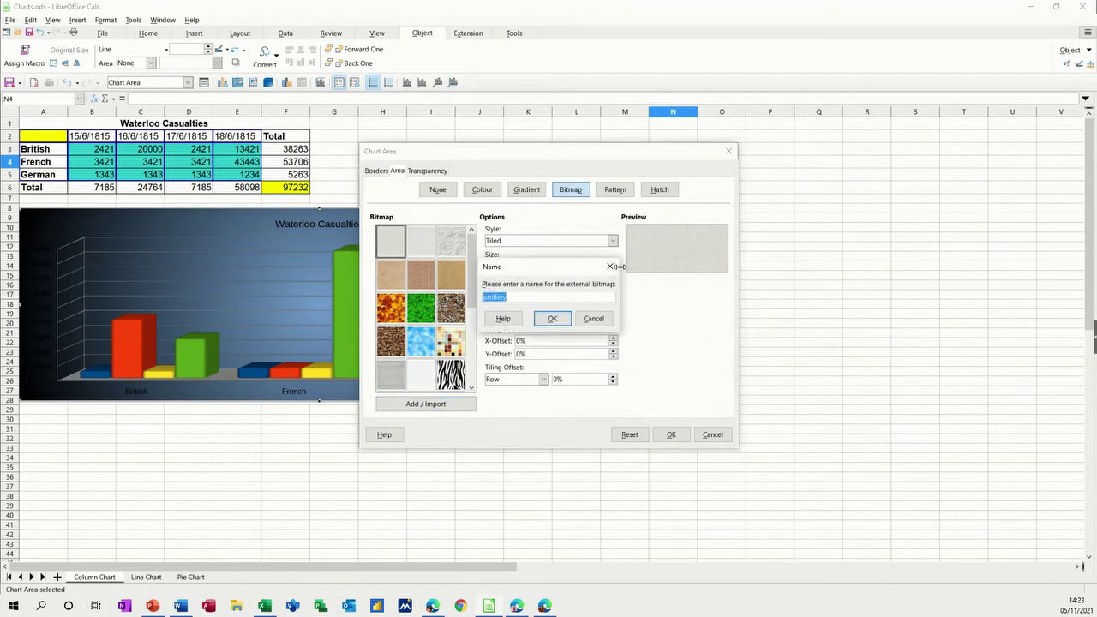
{"action": "left_click", "coordinate": [561, 320]}
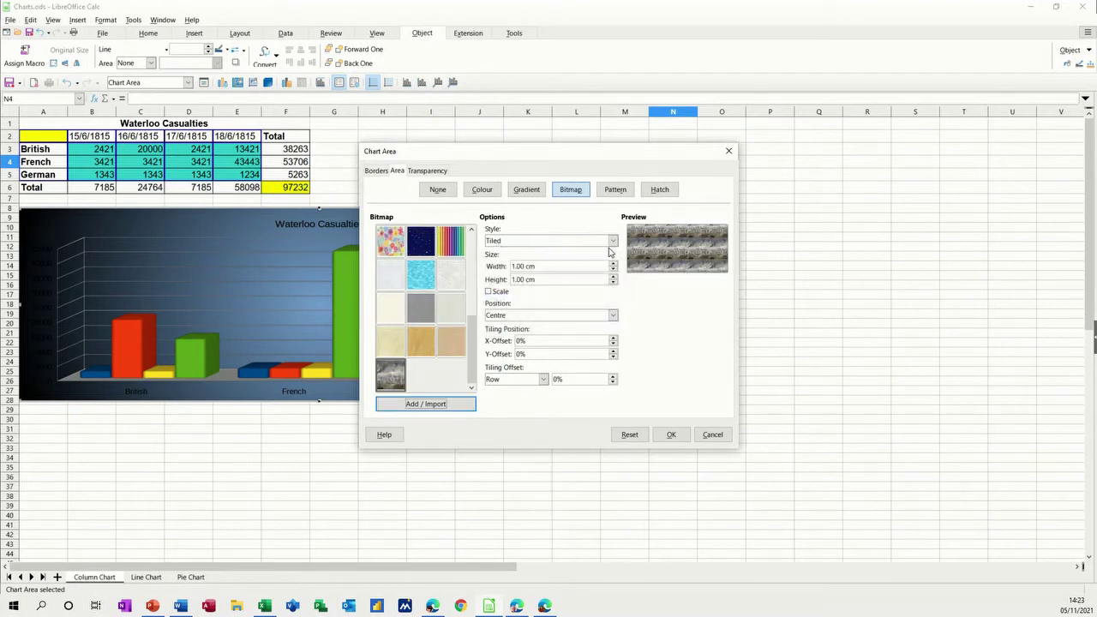
{"action": "left_click", "coordinate": [612, 242]}
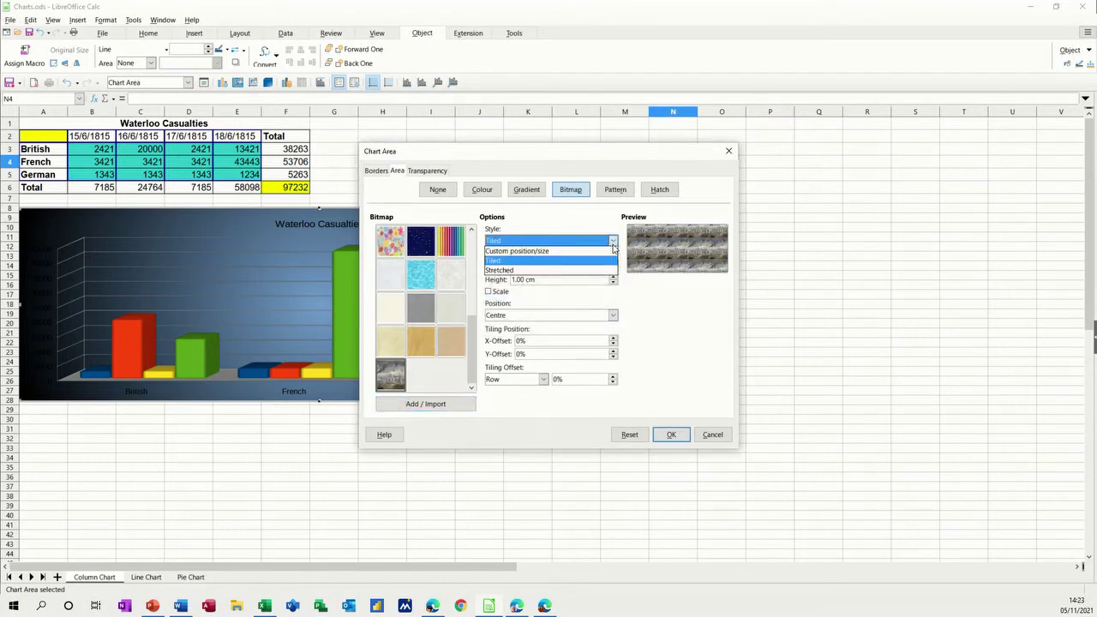
{"action": "left_click", "coordinate": [546, 270]}
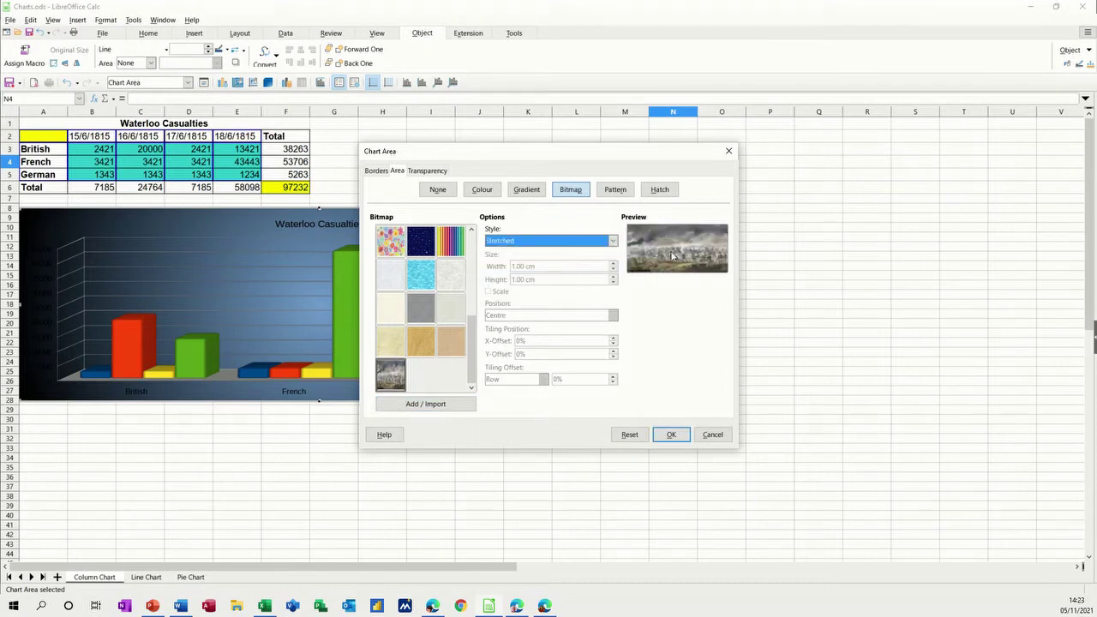
- Set the chart area's picture fill to 70% transparency and apply the formatting
{"action": "left_click", "coordinate": [427, 173]}
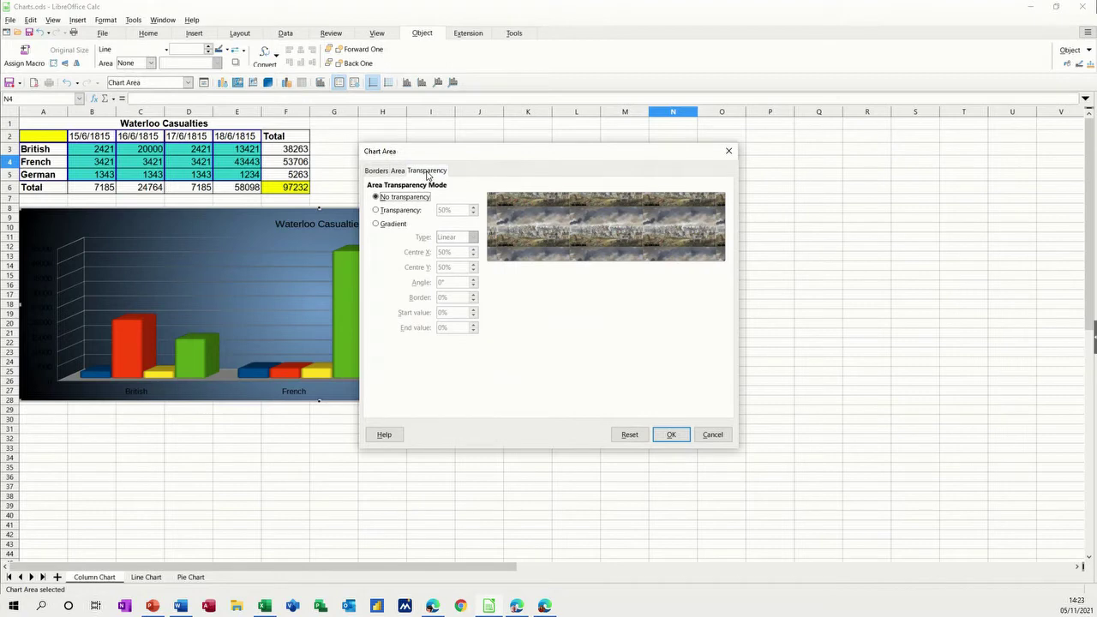
{"action": "left_click", "coordinate": [395, 212]}
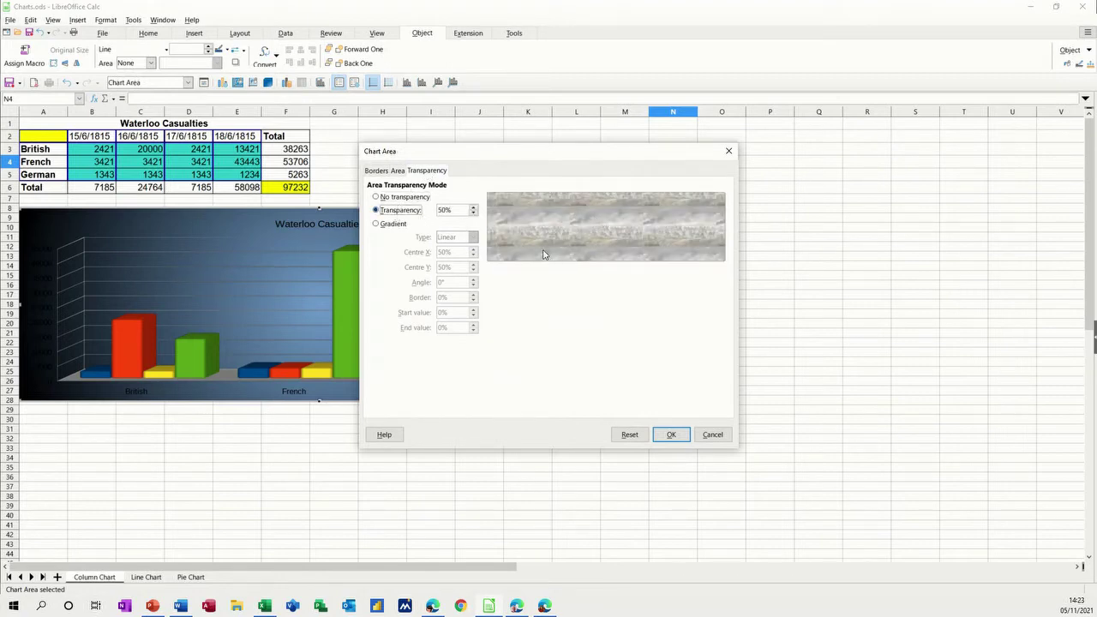
{"action": "left_click", "coordinate": [460, 212]}
{"action": "type", "text": "70"}
{"action": "left_click", "coordinate": [665, 435]}
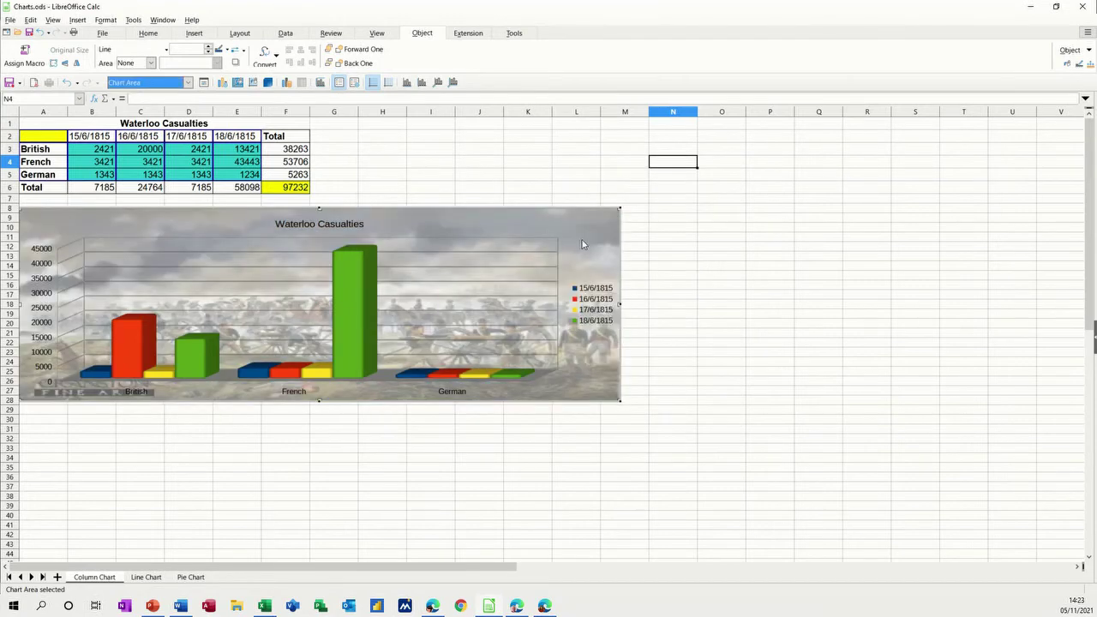
- Add data labels to the 18/6/1815 data series in the Waterloo Casualties chart
{"action": "mouse_move", "coordinate": [345, 296]}
{"action": "mouse_move", "coordinate": [352, 270]}
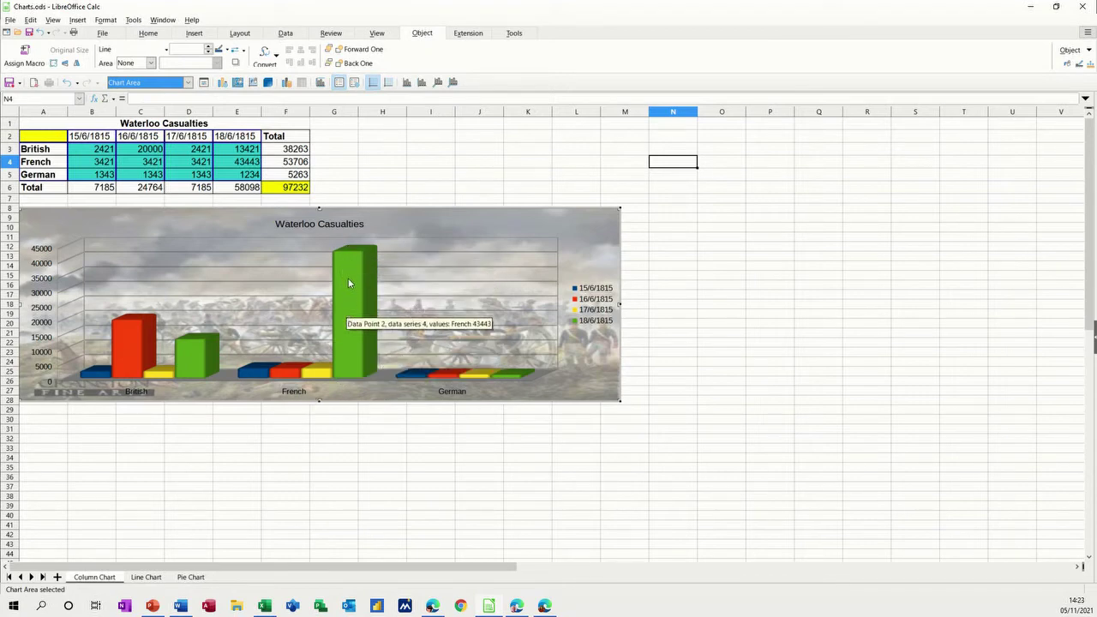
{"action": "right_click", "coordinate": [350, 267]}
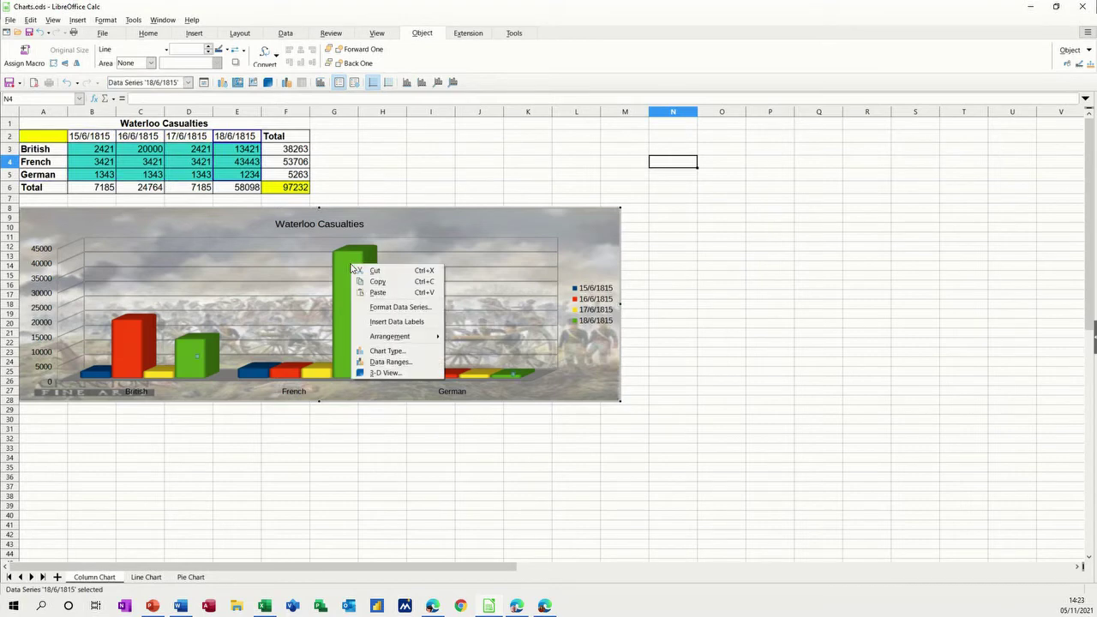
{"action": "left_click", "coordinate": [382, 325]}
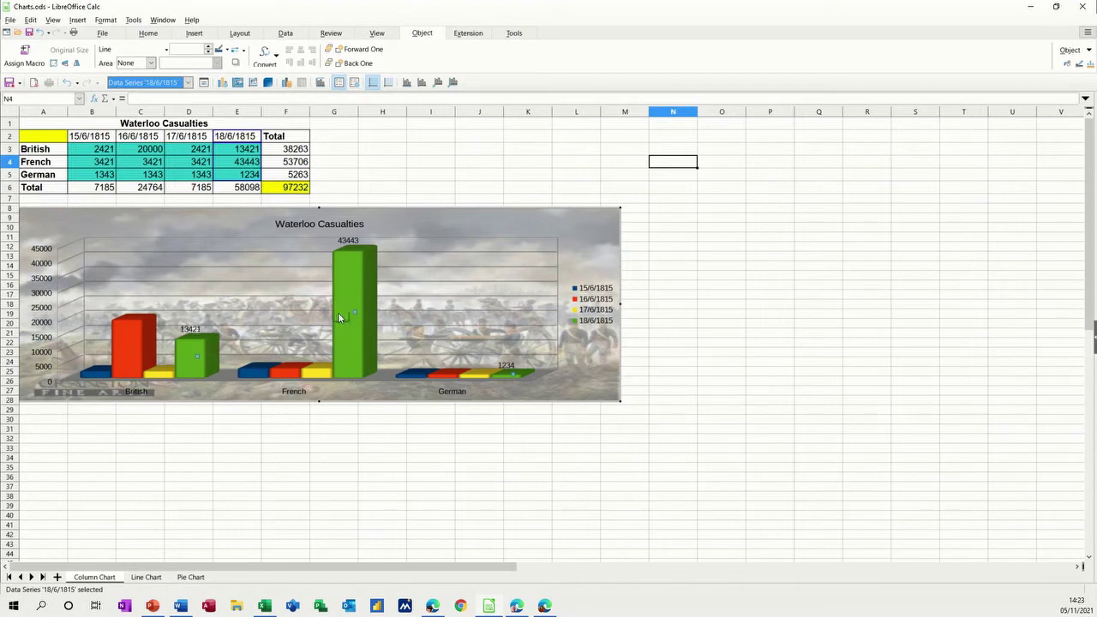
- Delete the French, German and British data labels of the 18/6/1815 series one at a time
{"action": "mouse_move", "coordinate": [347, 317]}
{"action": "left_click", "coordinate": [351, 240]}
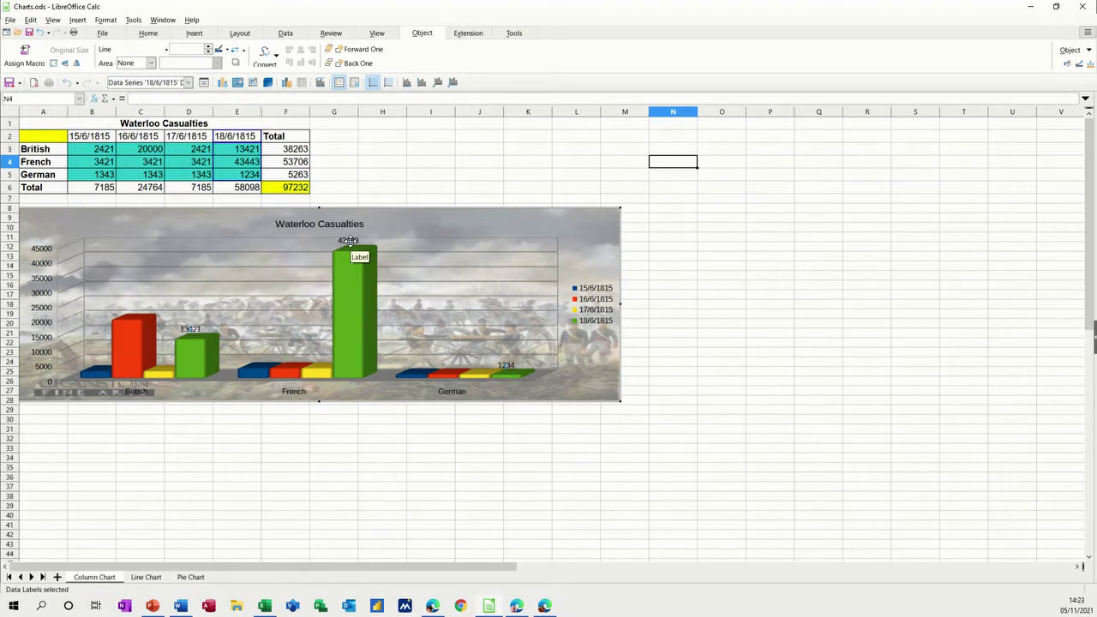
{"action": "left_click", "coordinate": [347, 240]}
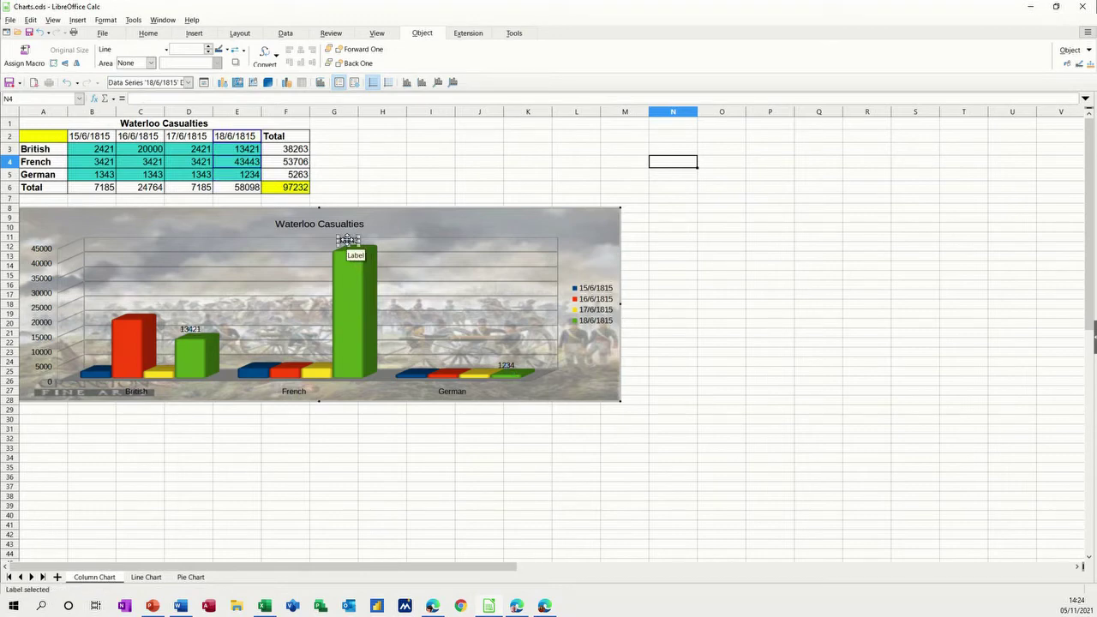
{"action": "key", "text": "Delete"}
{"action": "left_click", "coordinate": [498, 368]}
{"action": "key", "text": "Delete"}
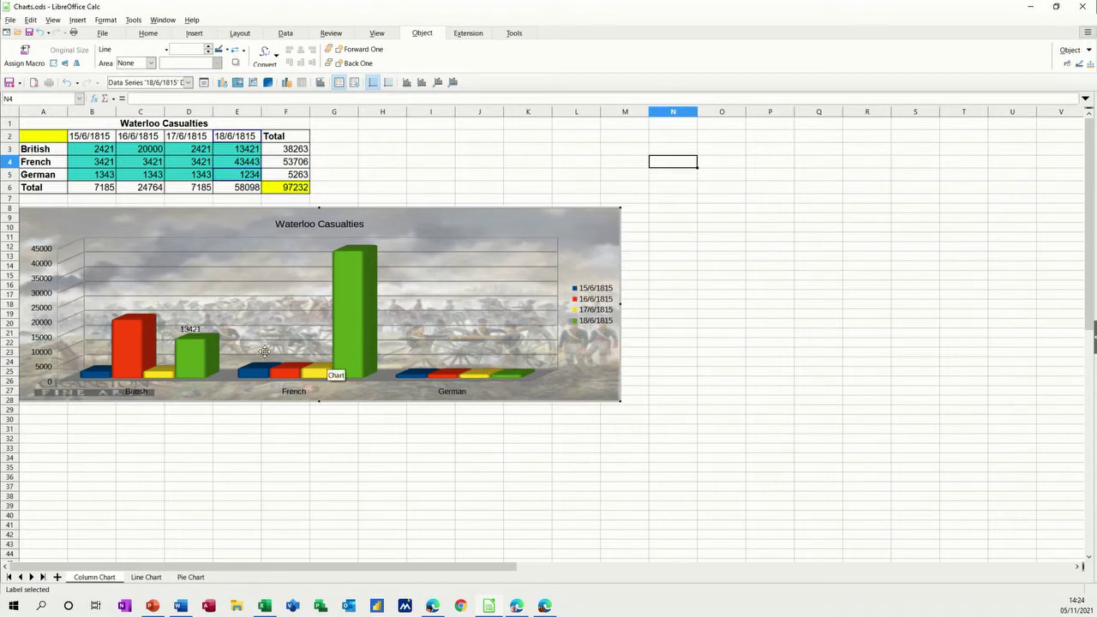
{"action": "left_click", "coordinate": [189, 329]}
{"action": "key", "text": "Delete"}
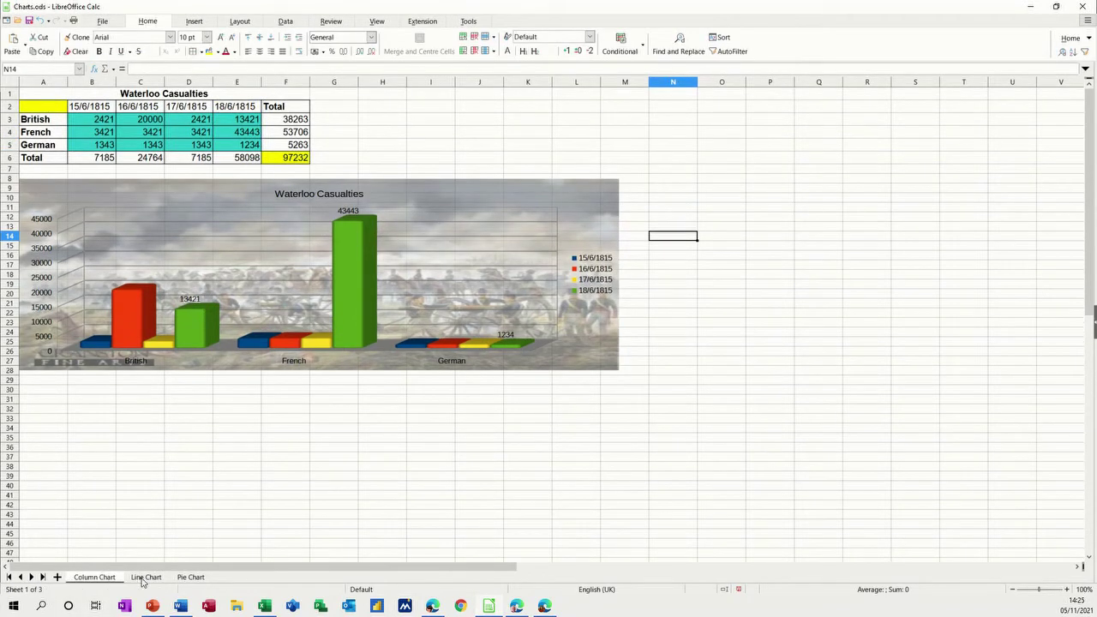
- On the Line Chart sheet, start a Points and Lines line chart from the data in A3:M5
{"action": "left_click", "coordinate": [144, 577]}
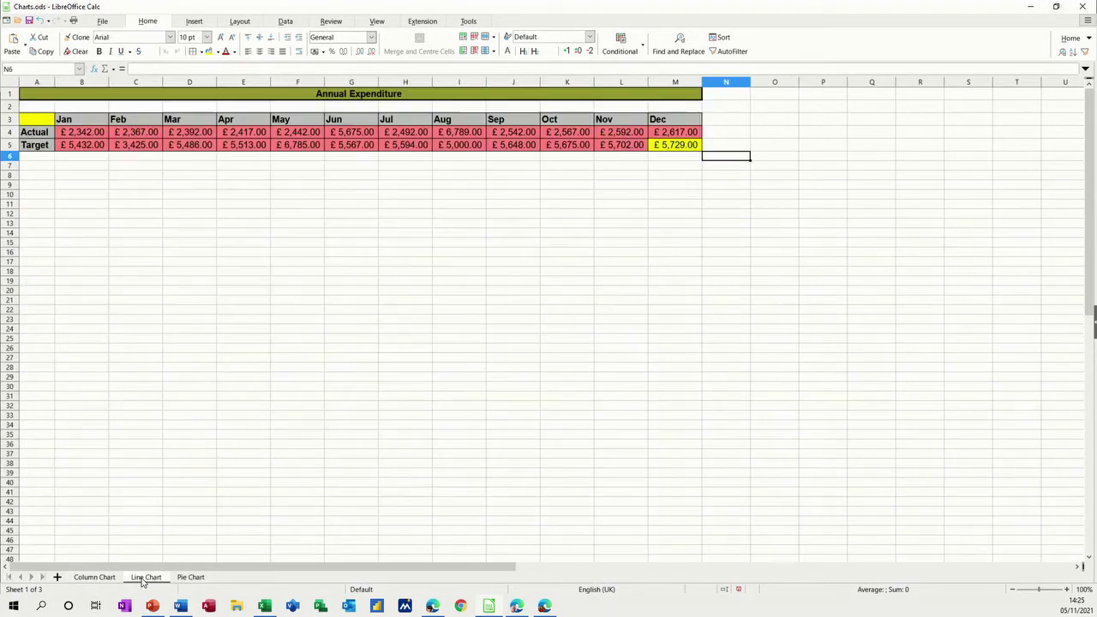
{"action": "left_click_drag", "start_coordinate": [39, 123], "coordinate": [670, 149]}
{"action": "left_click", "coordinate": [190, 22]}
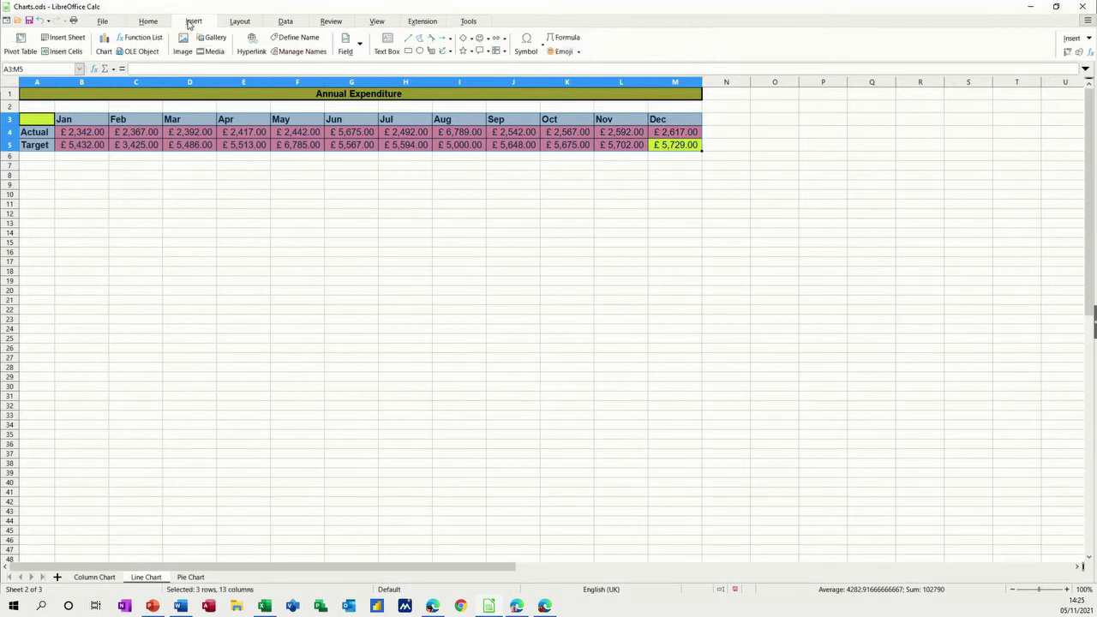
{"action": "left_click", "coordinate": [102, 41]}
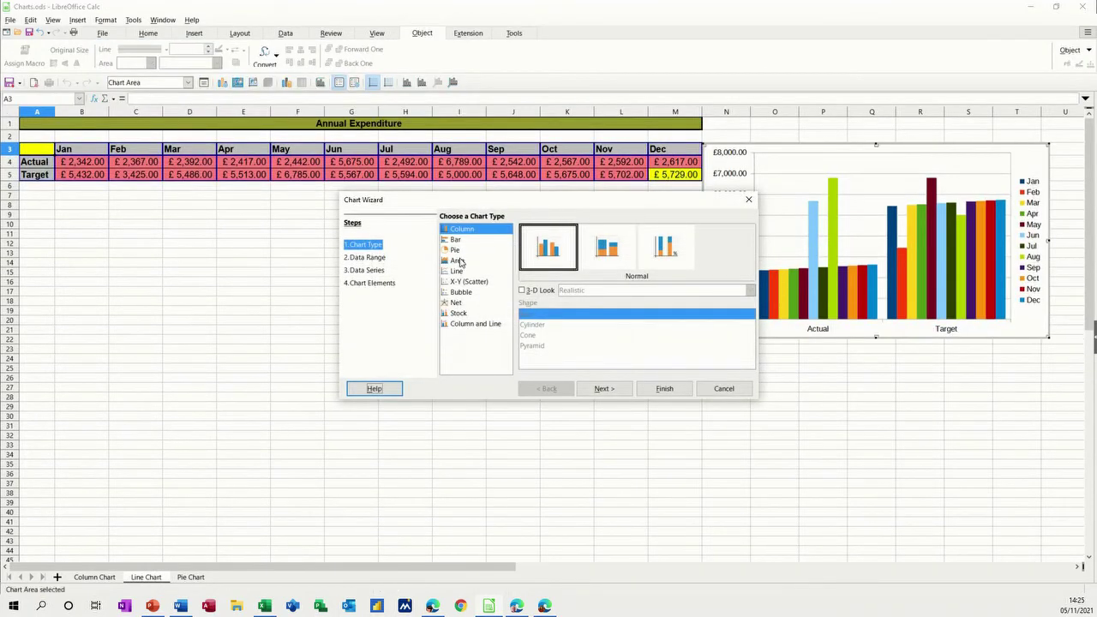
{"action": "left_click", "coordinate": [457, 271]}
{"action": "left_click", "coordinate": [610, 248]}
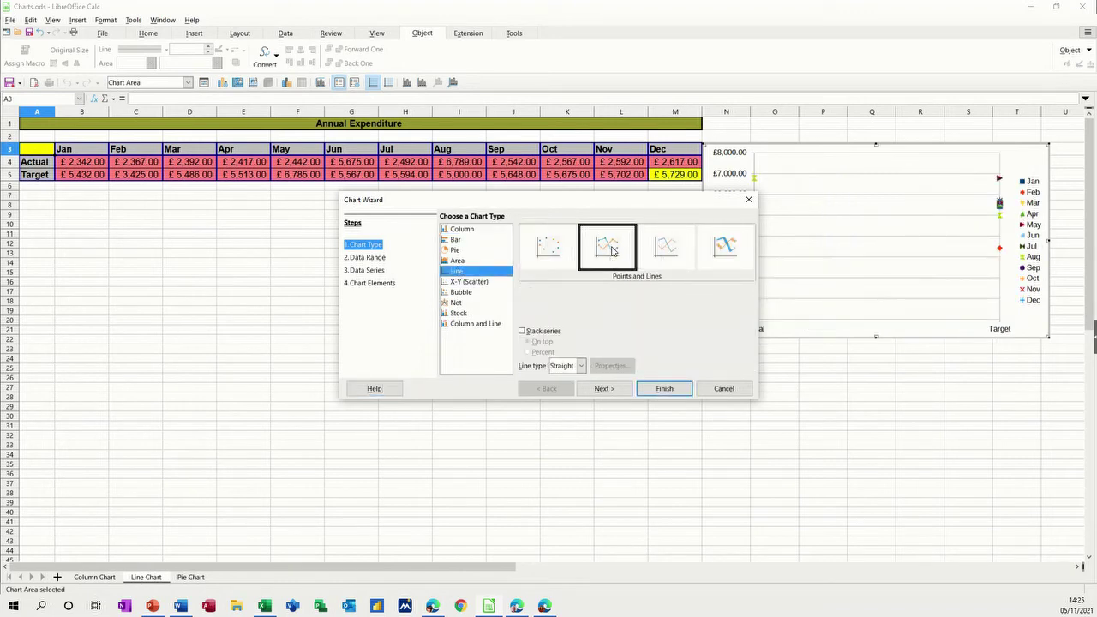
- Arrange the line chart's data series in rows so that Actual and Target are plotted as lines
{"action": "left_click", "coordinate": [366, 258]}
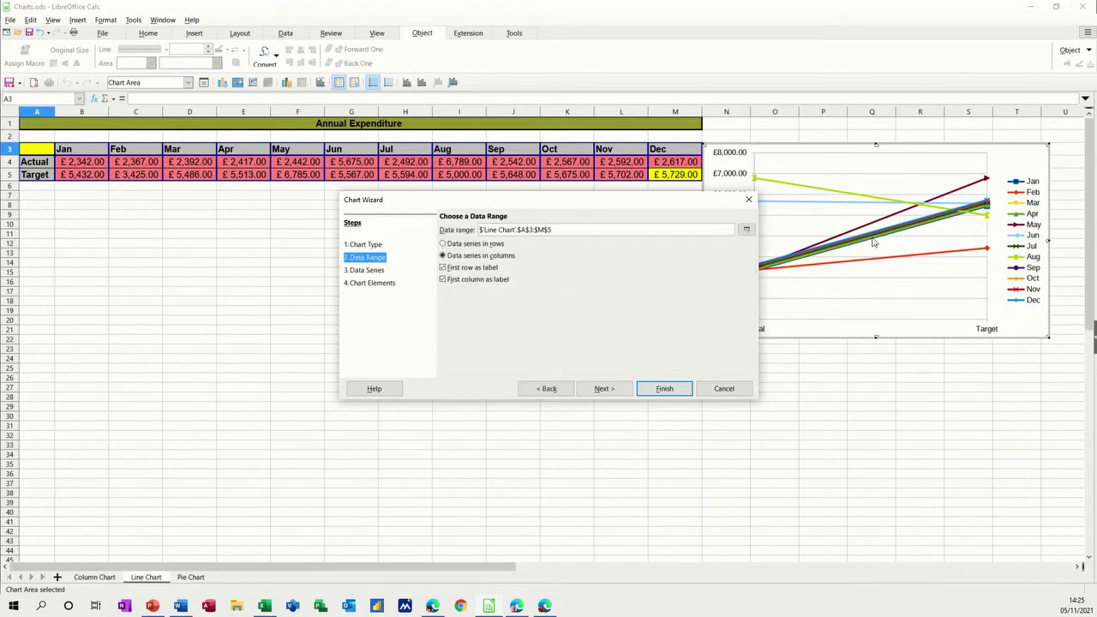
{"action": "left_click_drag", "start_coordinate": [622, 203], "coordinate": [571, 250]}
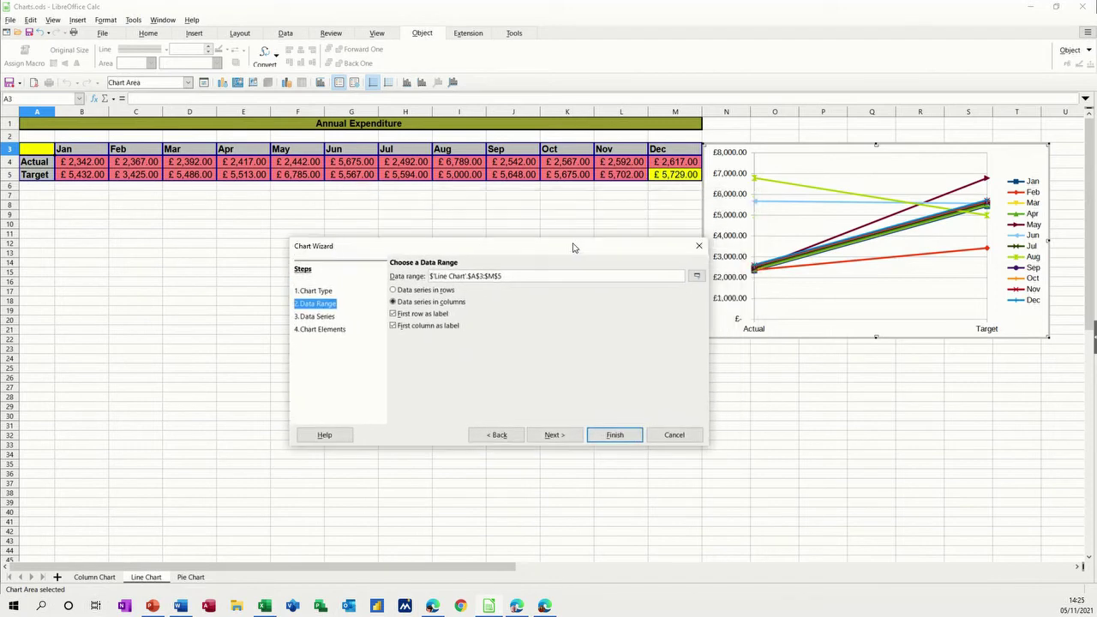
{"action": "left_click", "coordinate": [398, 292]}
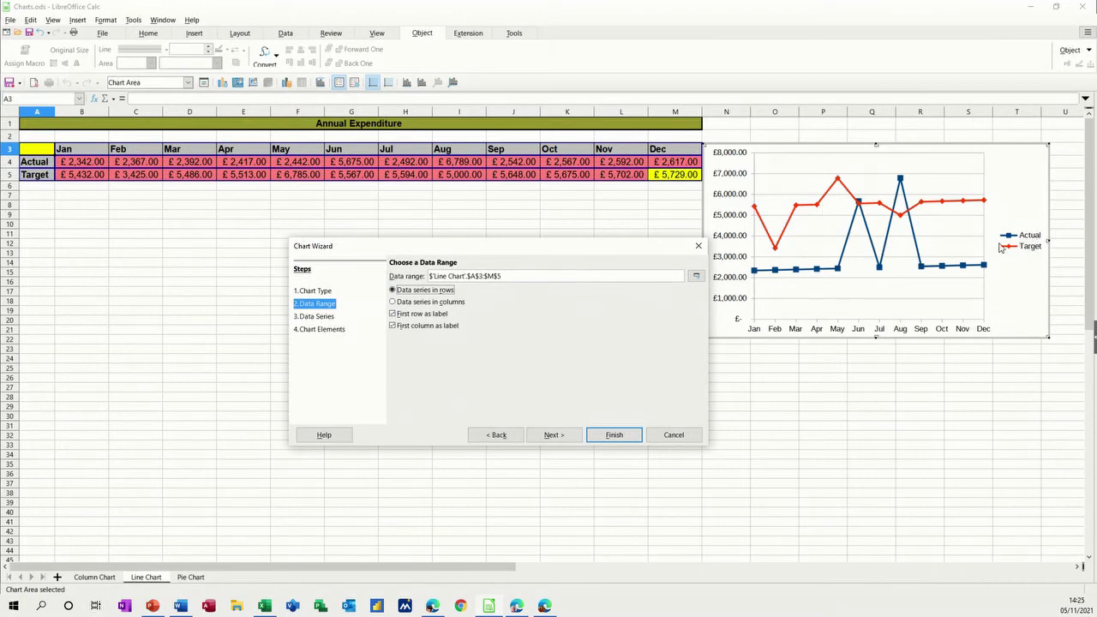
- Title the line chart Annual Expenditure and place it below the table, widened to span columns A to M
{"action": "left_click", "coordinate": [310, 317]}
{"action": "left_click", "coordinate": [324, 332]}
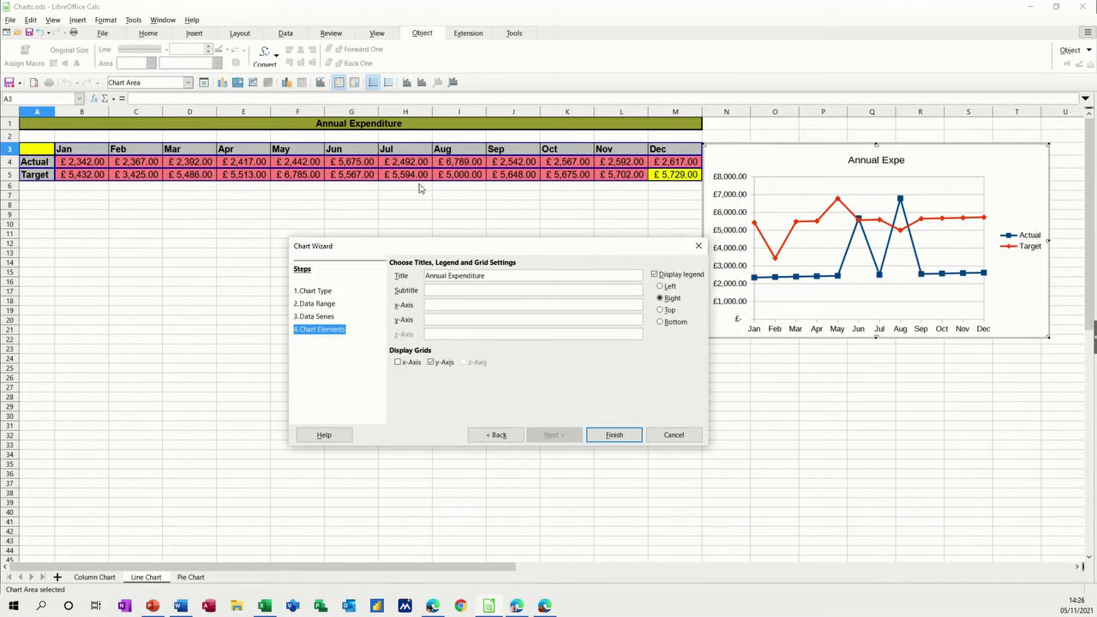
{"action": "left_click", "coordinate": [605, 433]}
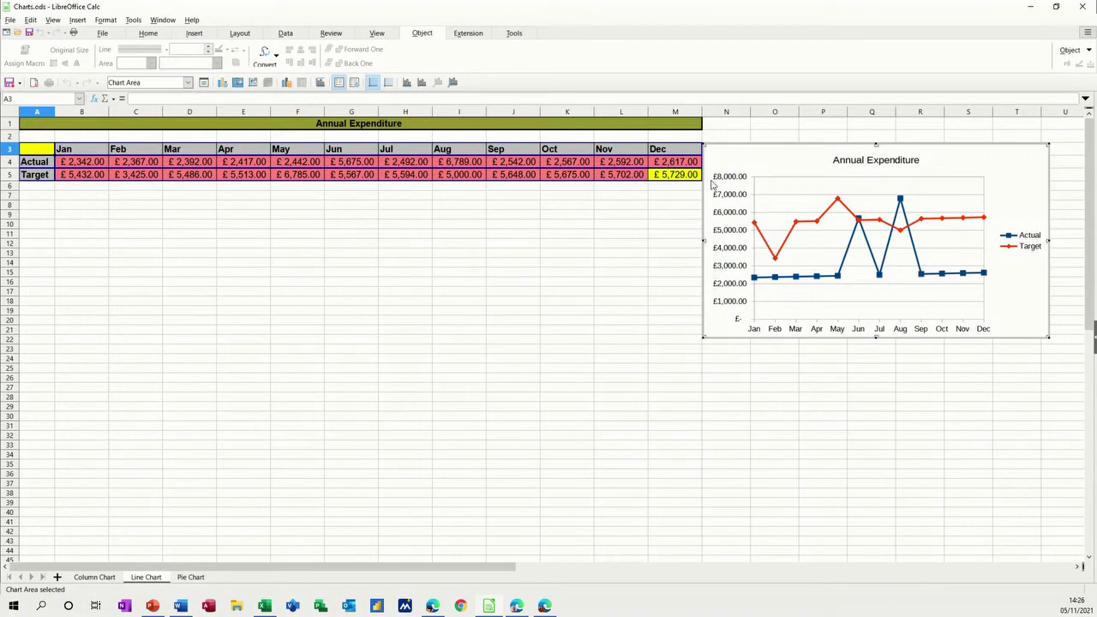
{"action": "left_click", "coordinate": [675, 196]}
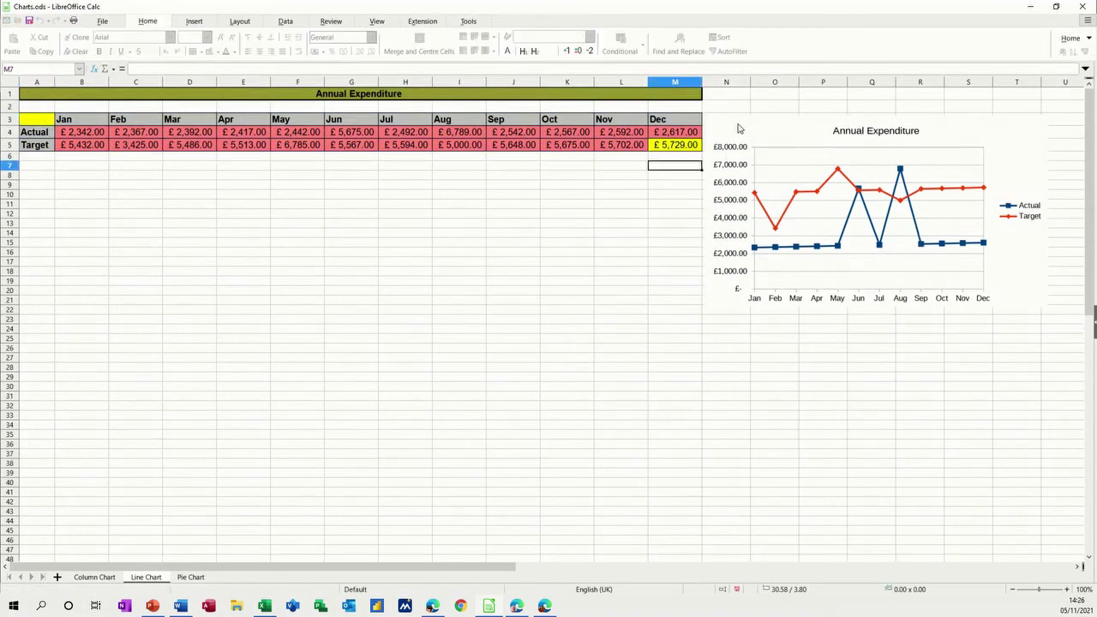
{"action": "left_click_drag", "start_coordinate": [1017, 207], "coordinate": [701, 265]}
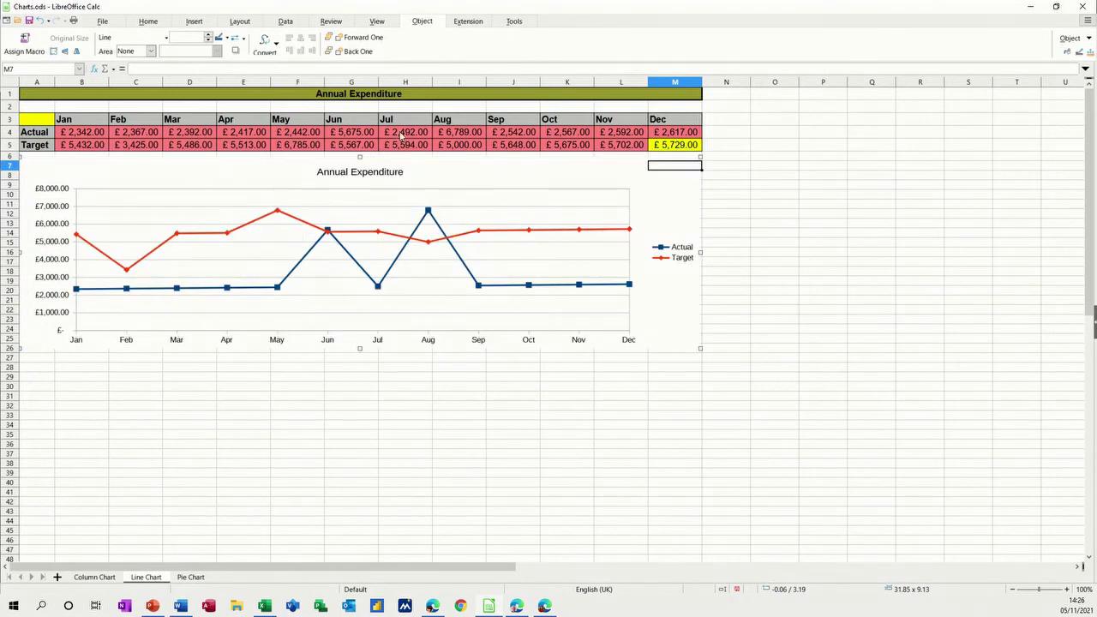
- Change the Actual expenditure for Jul in cell H4 to 5,555
{"action": "left_click", "coordinate": [400, 135]}
{"action": "type", "text": "5"}
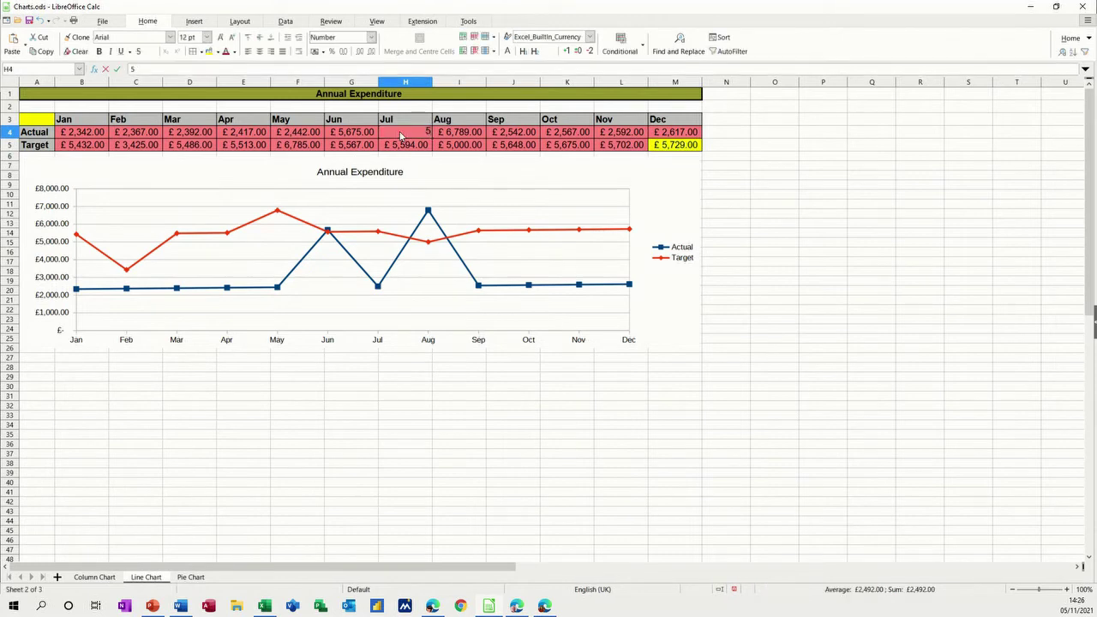
{"action": "type", "text": ",555"}
{"action": "key", "text": "Return"}
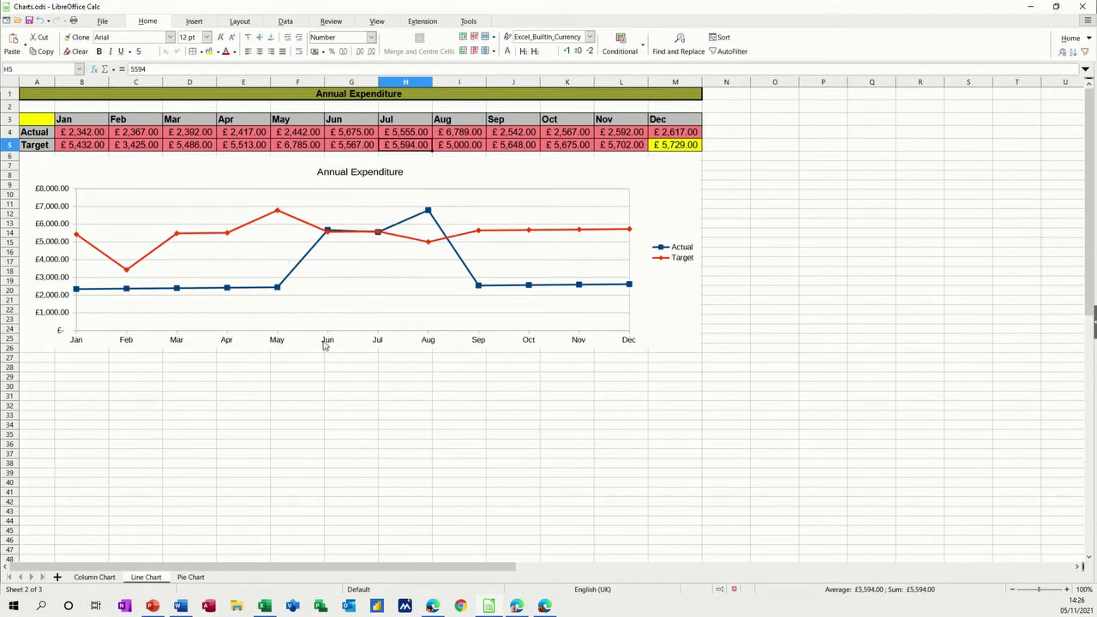
- On the Pie Chart sheet, start a Realistic 3-D pie chart from the Male births data in A2:B8
{"action": "left_click", "coordinate": [188, 578]}
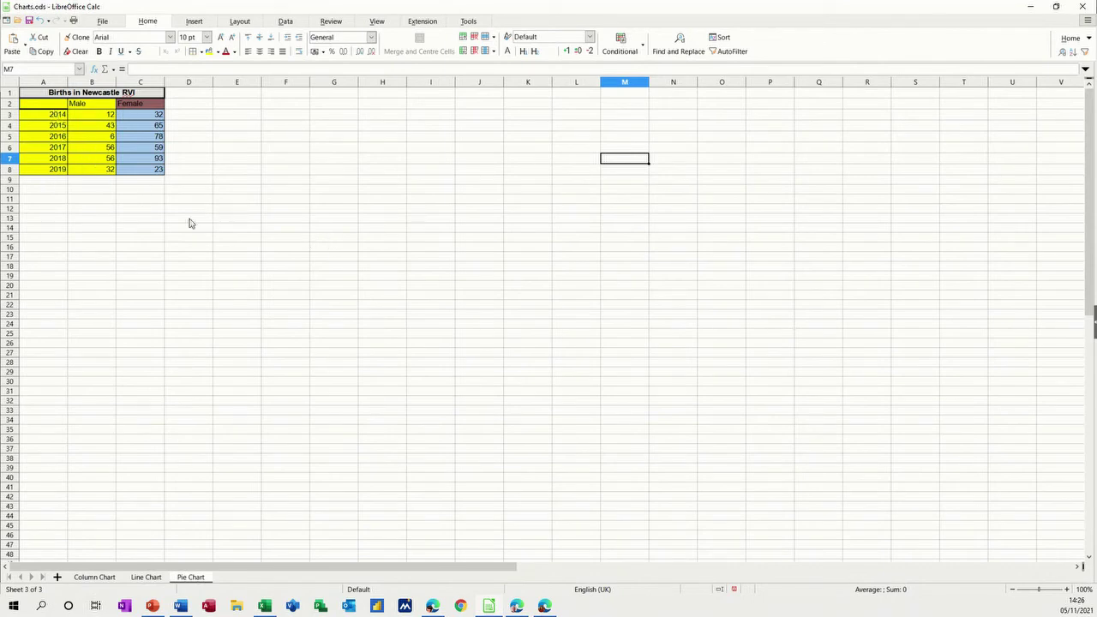
{"action": "left_click_drag", "start_coordinate": [47, 109], "coordinate": [94, 170]}
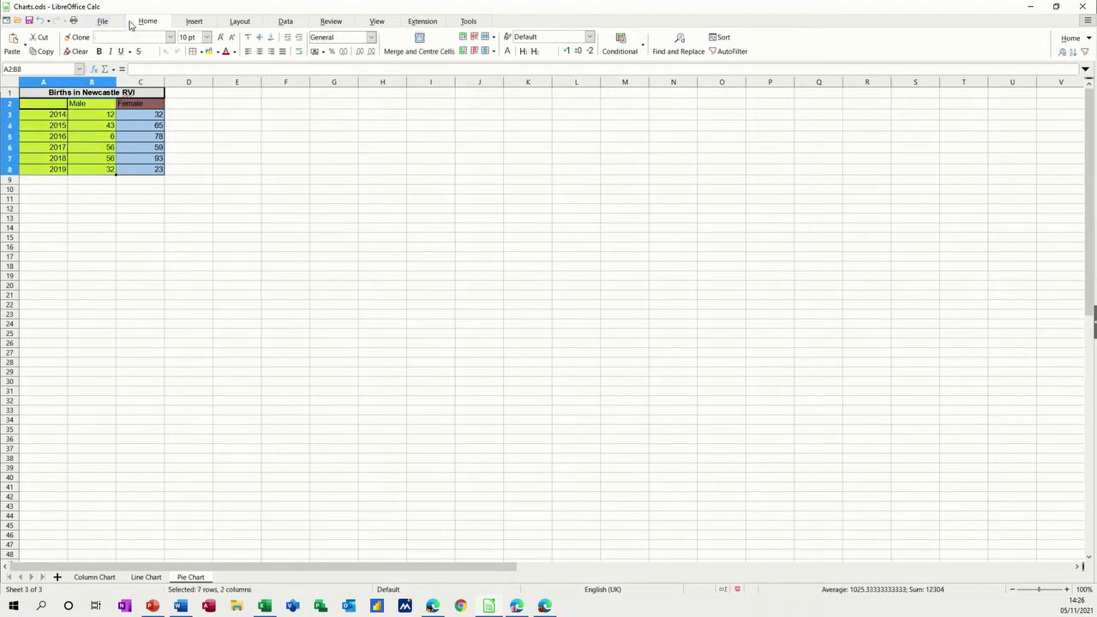
{"action": "left_click", "coordinate": [189, 22]}
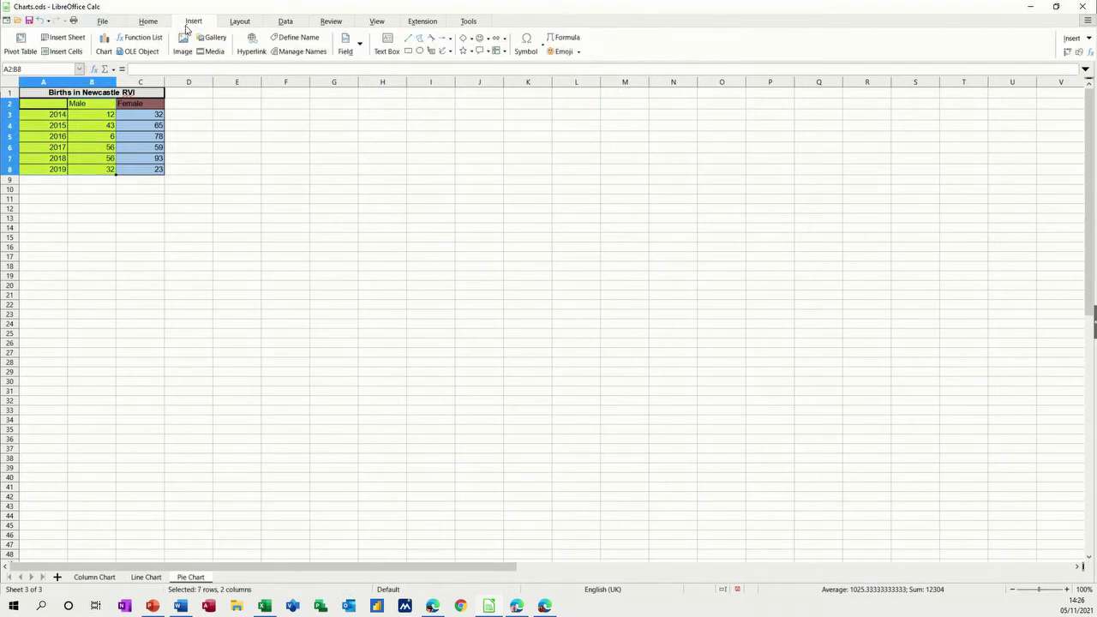
{"action": "left_click", "coordinate": [102, 43]}
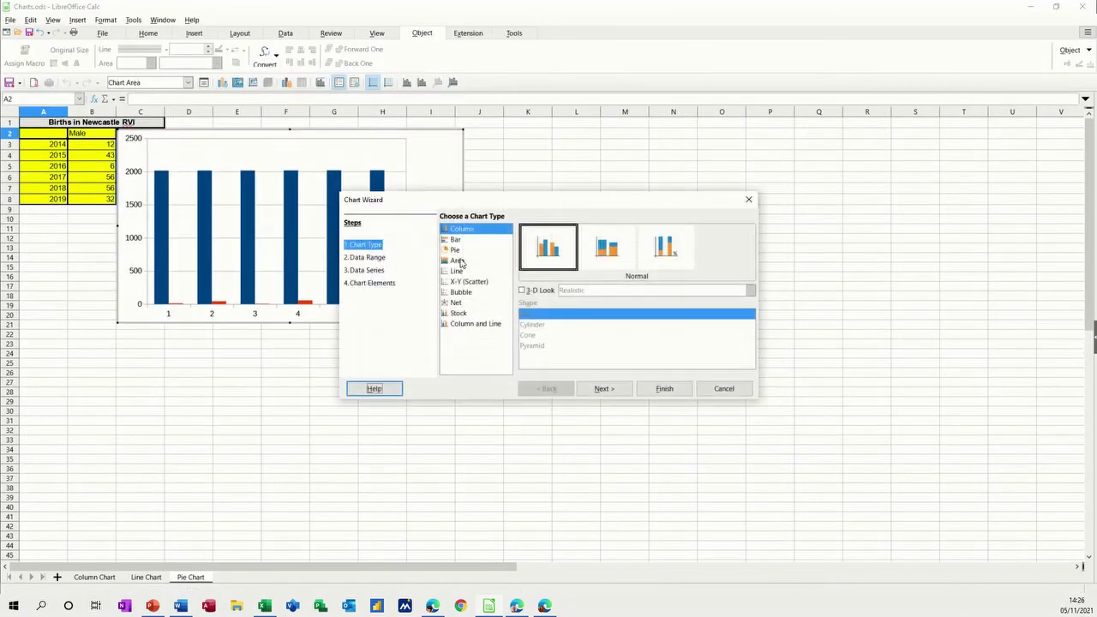
{"action": "left_click", "coordinate": [456, 250]}
{"action": "left_click", "coordinate": [522, 290]}
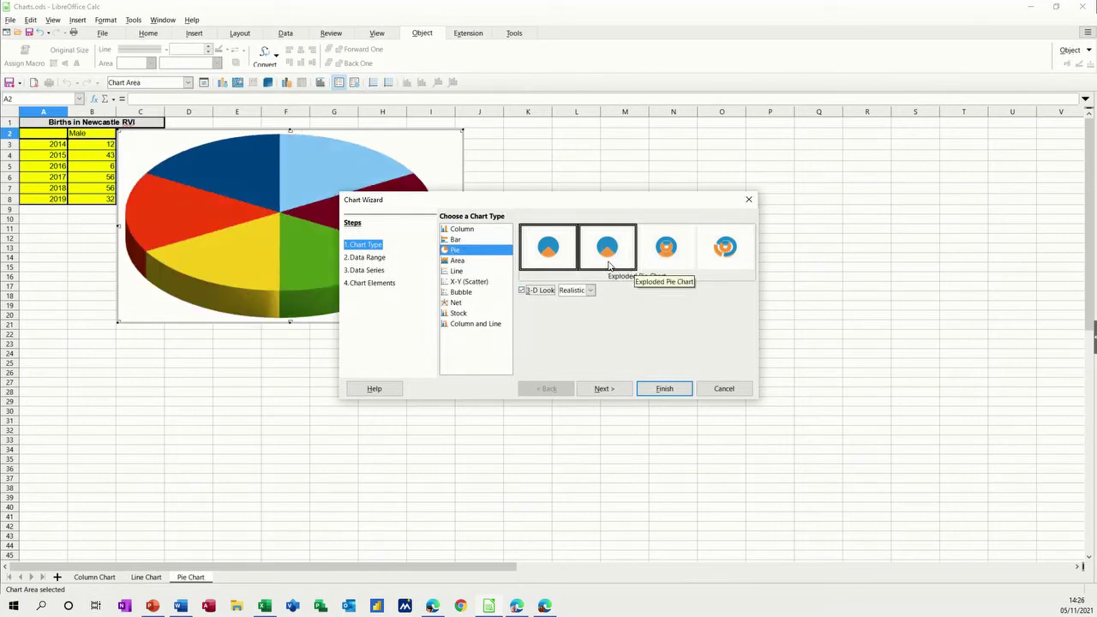
- Use only the first column as labels with data series in columns, and finish the pie chart with the title Men
{"action": "left_click_drag", "start_coordinate": [576, 208], "coordinate": [761, 197]}
{"action": "left_click", "coordinate": [549, 248]}
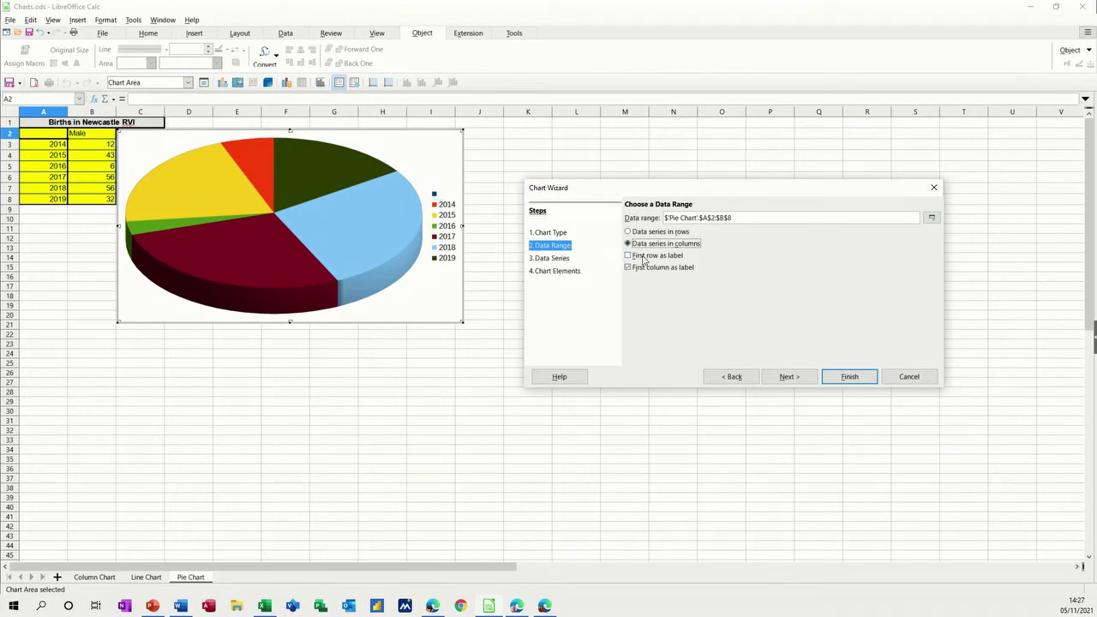
{"action": "left_click", "coordinate": [552, 259]}
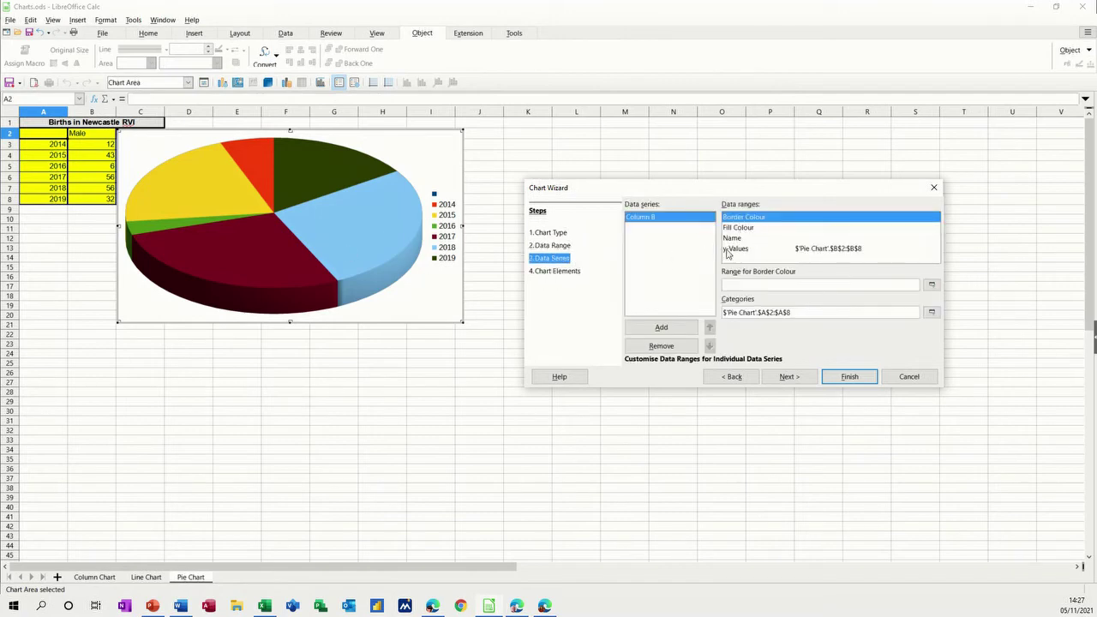
{"action": "left_click", "coordinate": [573, 273]}
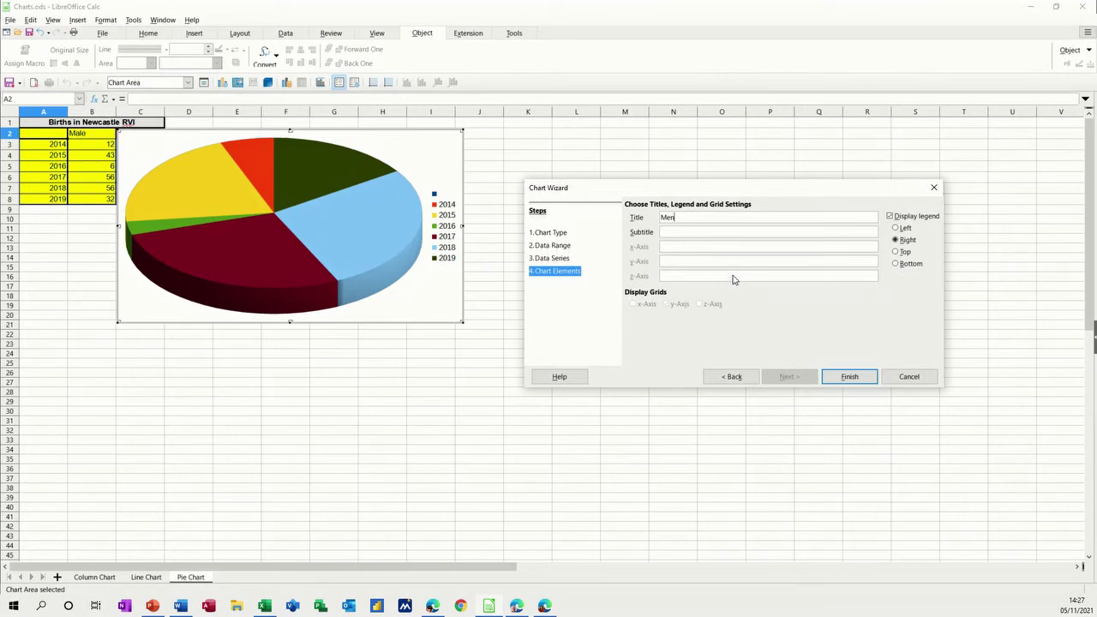
{"action": "left_click", "coordinate": [849, 377]}
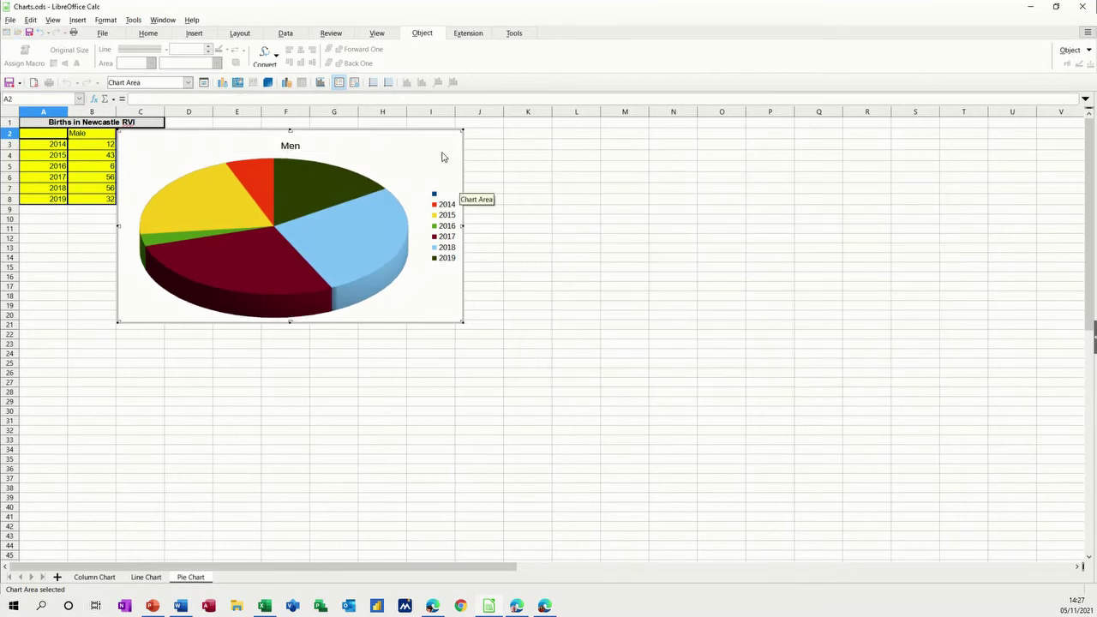
- Add data labels to the Men pie chart showing percentage and category, with the value as number turned off
{"action": "right_click", "coordinate": [344, 225]}
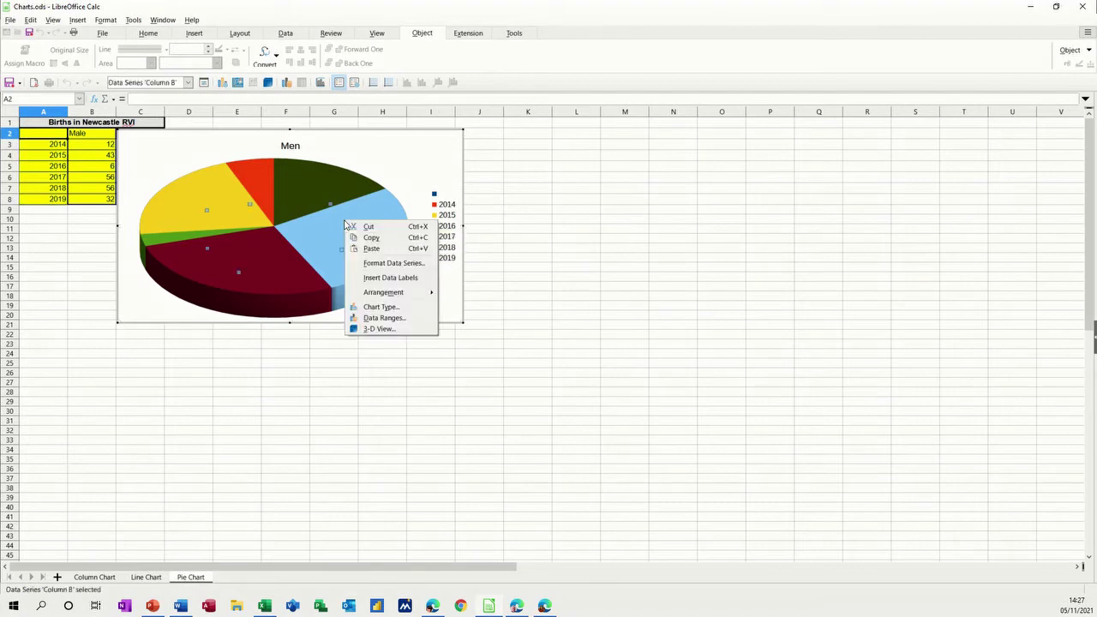
{"action": "left_click", "coordinate": [379, 279]}
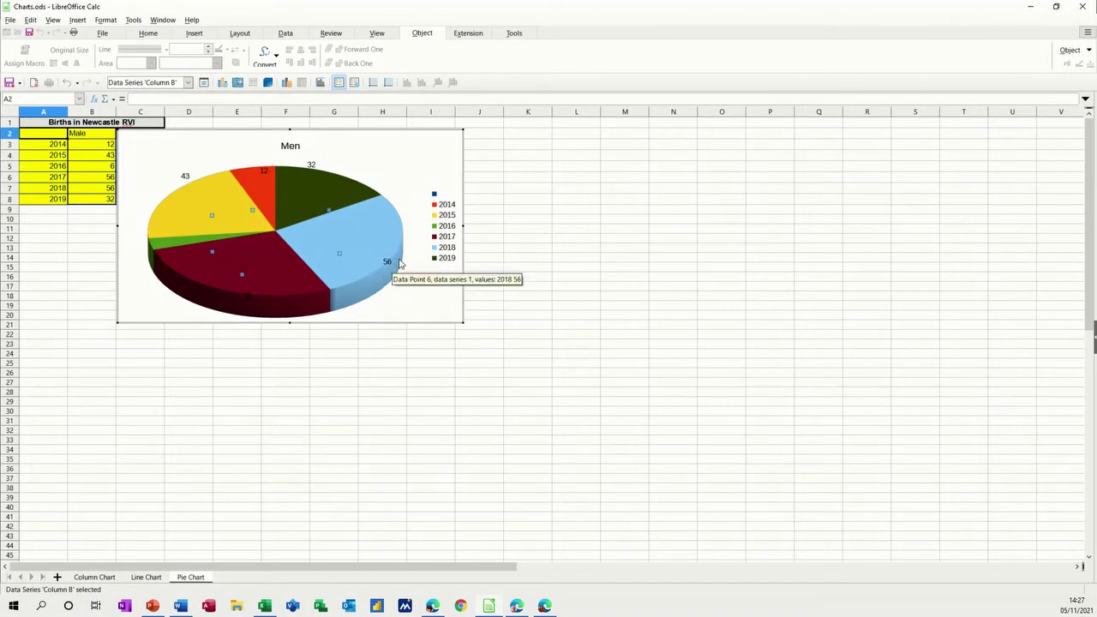
{"action": "right_click", "coordinate": [361, 233]}
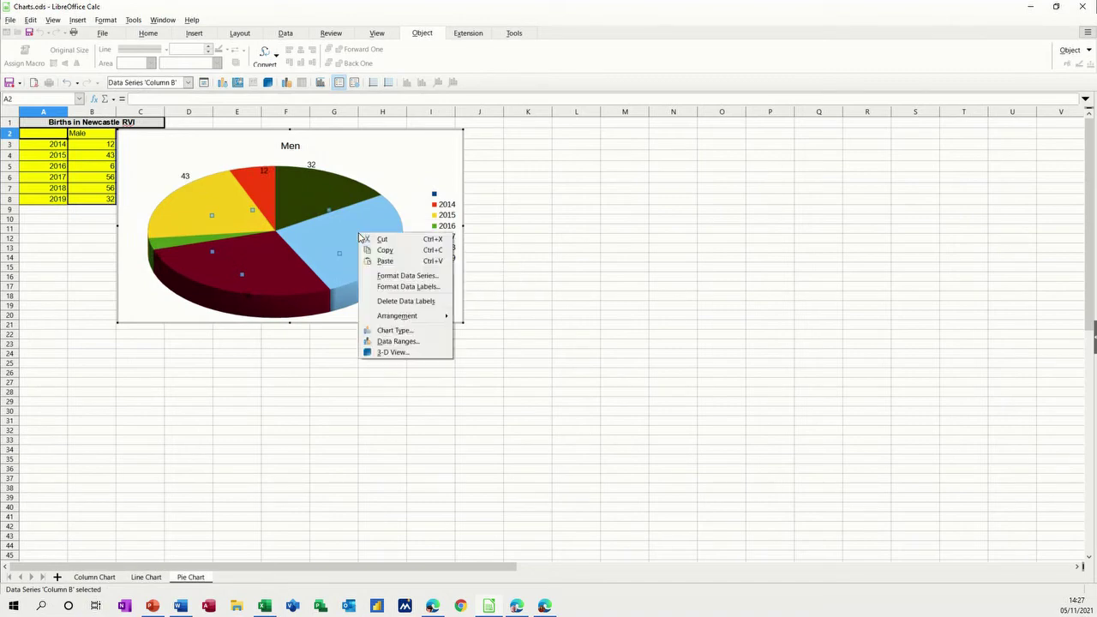
{"action": "left_click", "coordinate": [383, 291]}
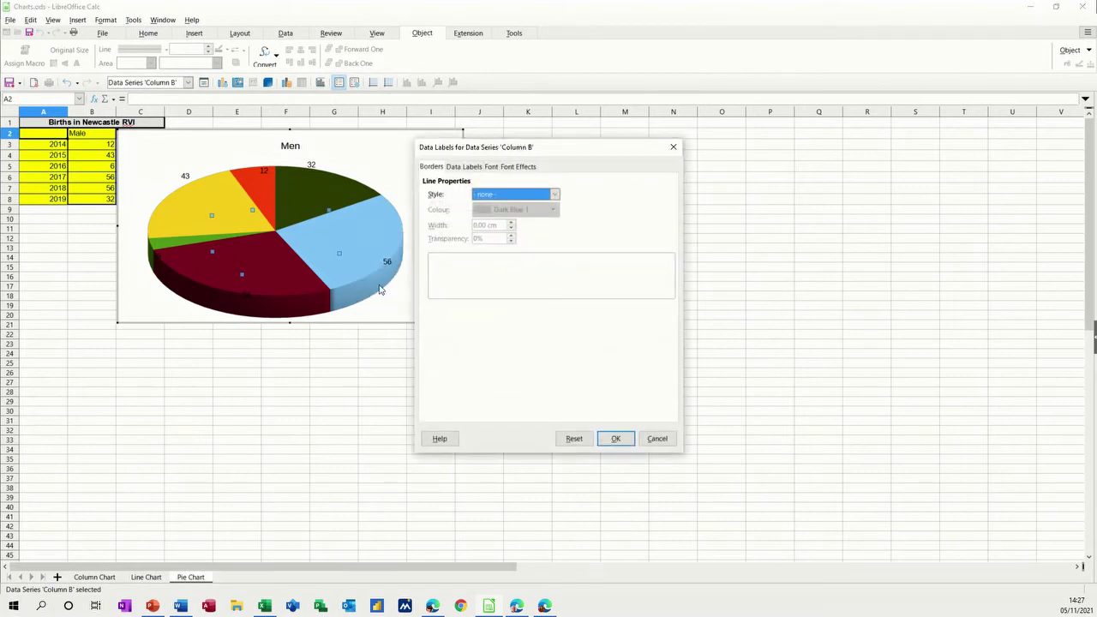
{"action": "left_click", "coordinate": [464, 167]}
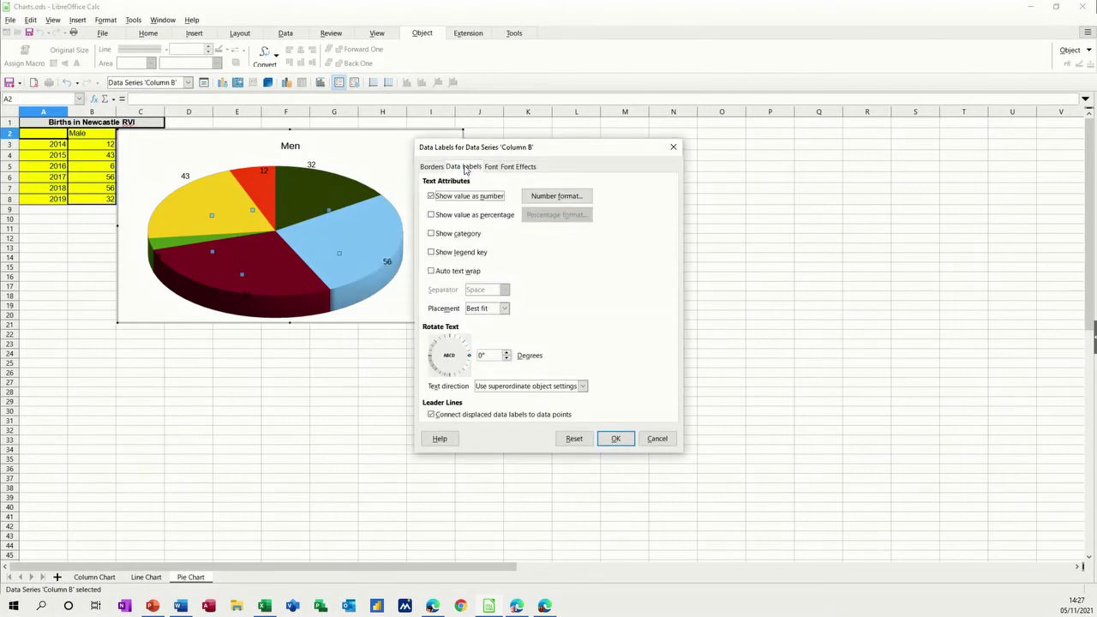
{"action": "left_click", "coordinate": [432, 215]}
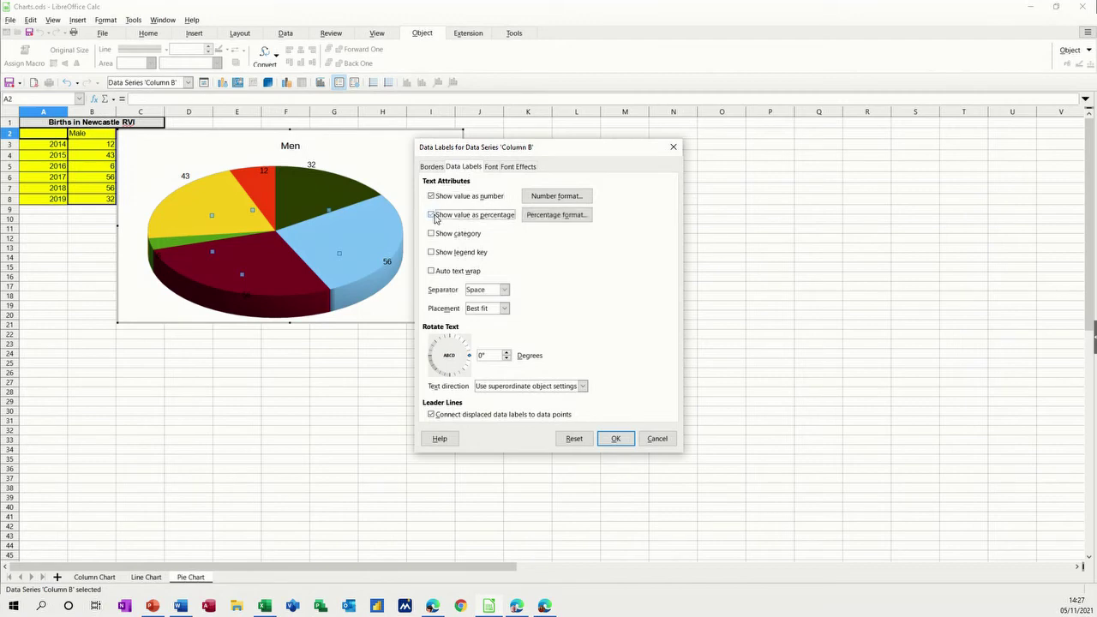
{"action": "left_click", "coordinate": [433, 216]}
{"action": "left_click", "coordinate": [432, 235]}
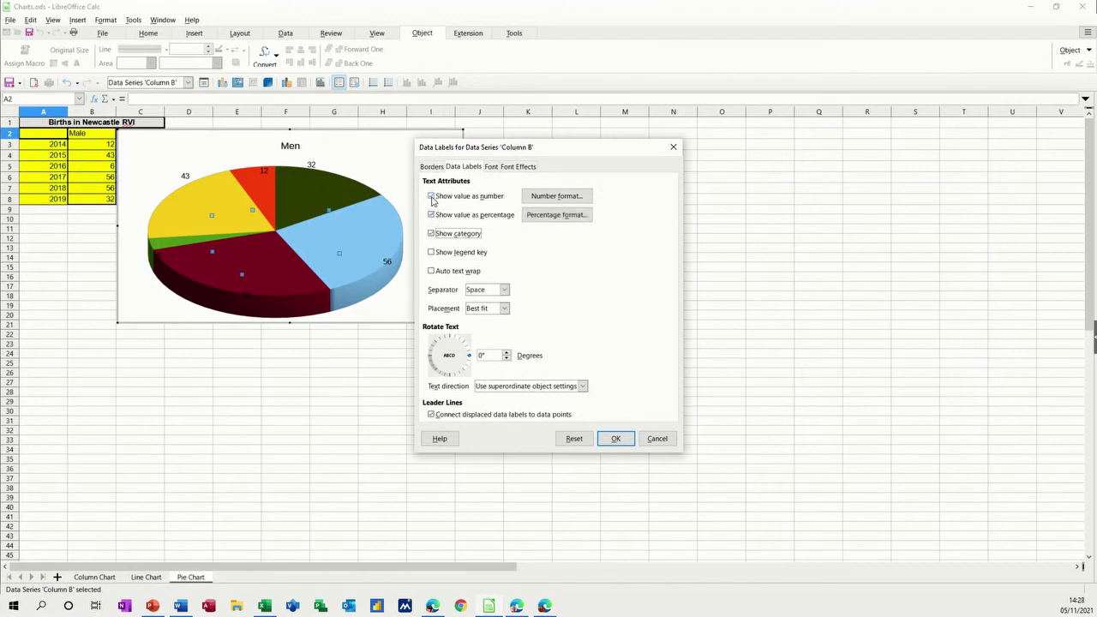
{"action": "left_click", "coordinate": [432, 197]}
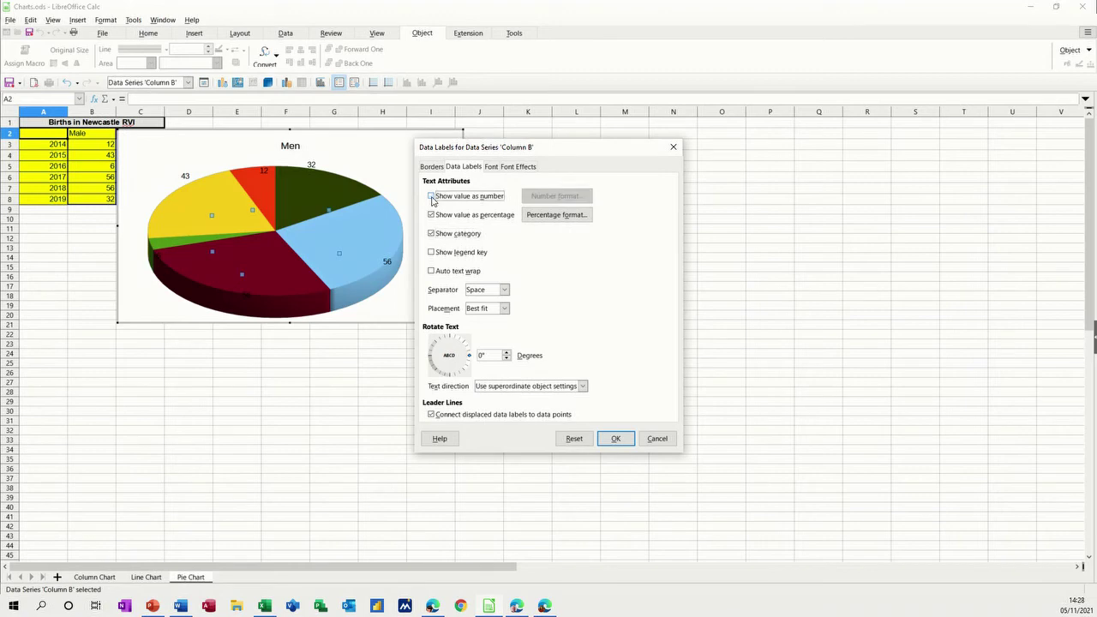
{"action": "left_click", "coordinate": [612, 440]}
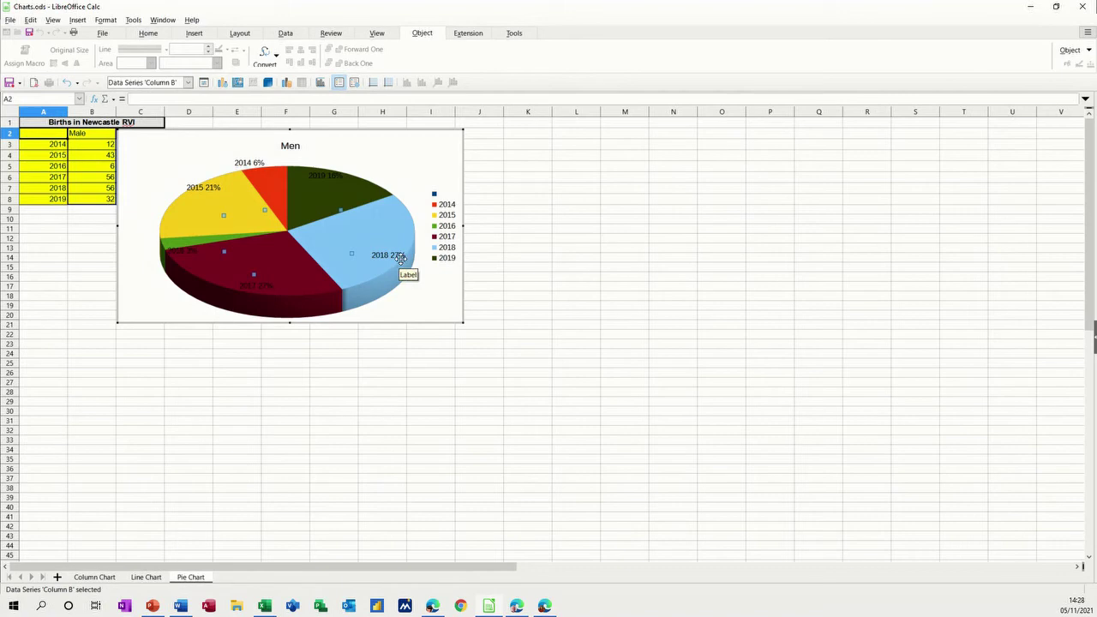
- Delete the legend from the Men pie chart and leave chart editing
{"action": "left_click", "coordinate": [446, 228]}
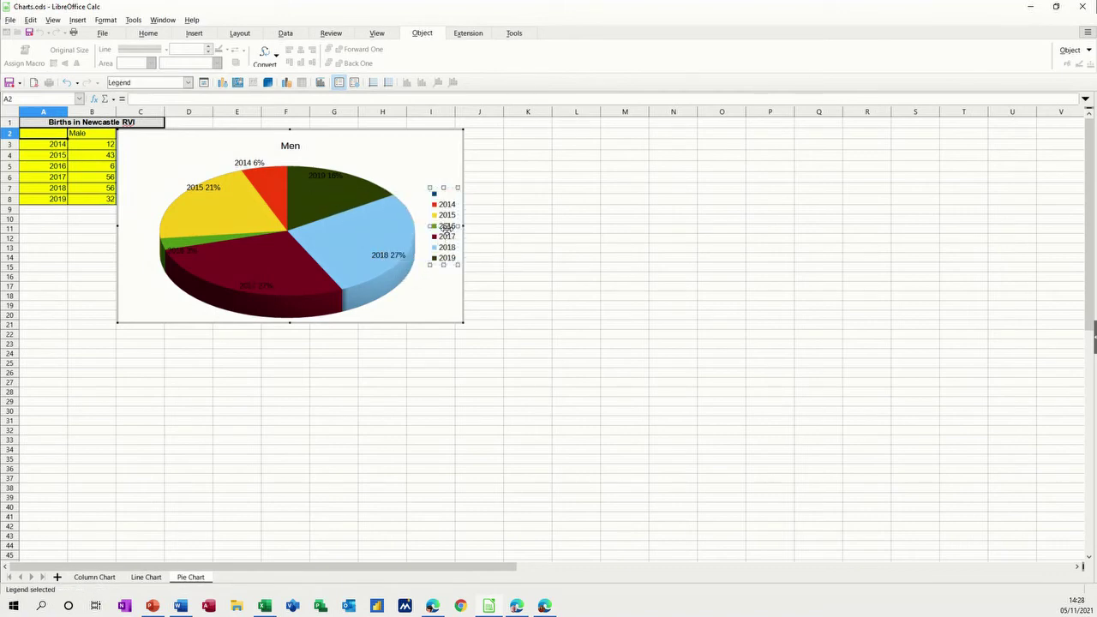
{"action": "key", "text": "Delete"}
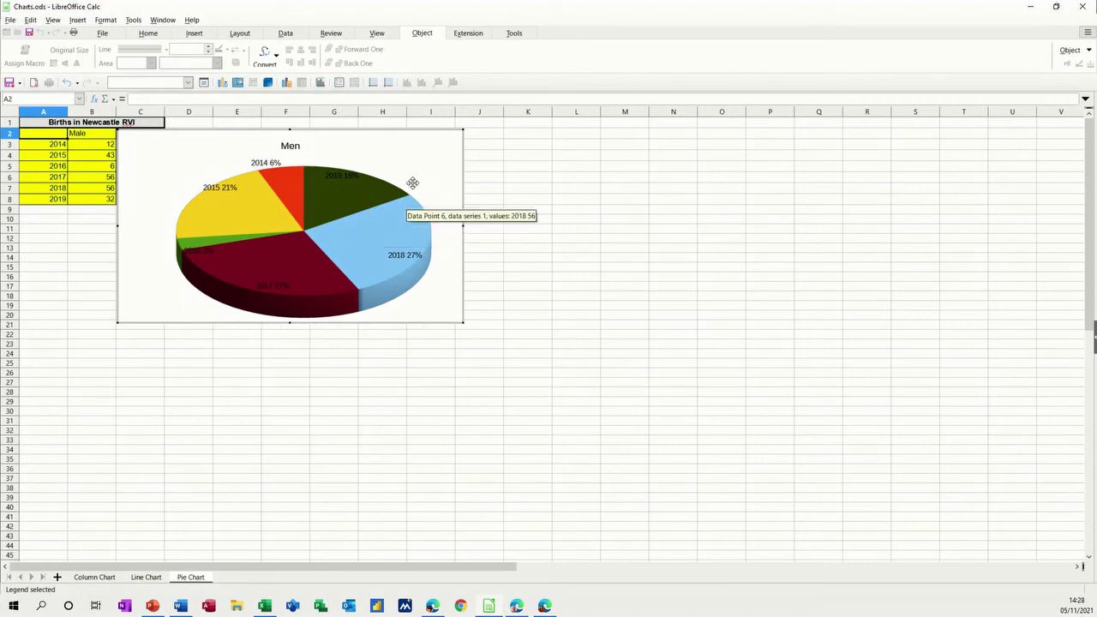
{"action": "left_click", "coordinate": [481, 167]}
- Move the Men chart below the births table and shrink it to about 13.89 x 7.81
{"action": "left_click_drag", "start_coordinate": [438, 158], "coordinate": [337, 194]}
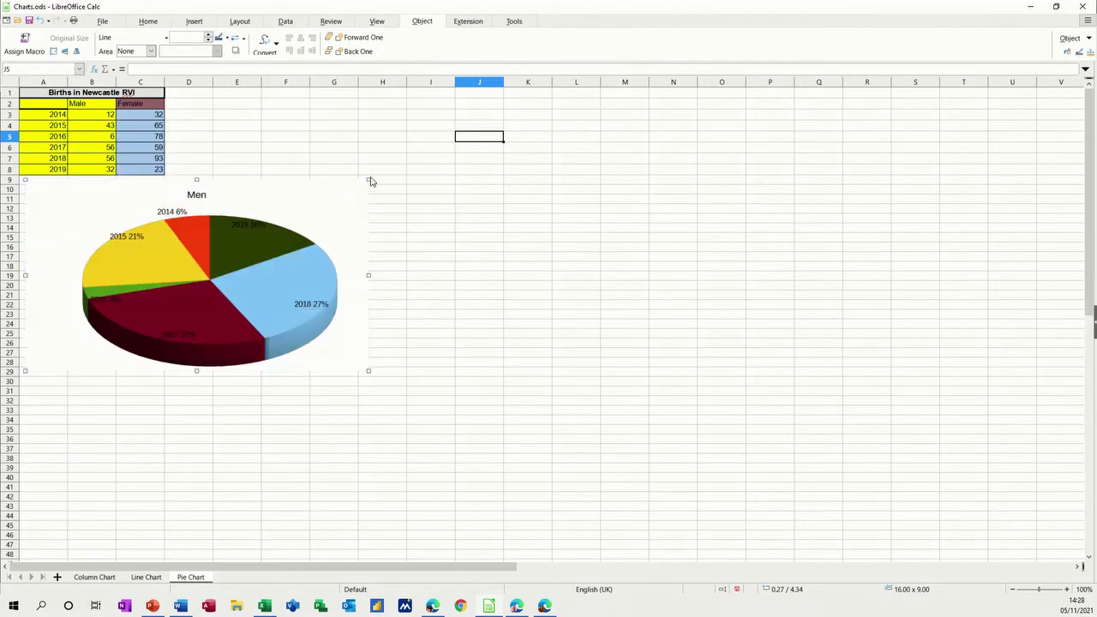
{"action": "left_click_drag", "start_coordinate": [368, 178], "coordinate": [352, 222]}
{"action": "double_click", "coordinate": [169, 258]}
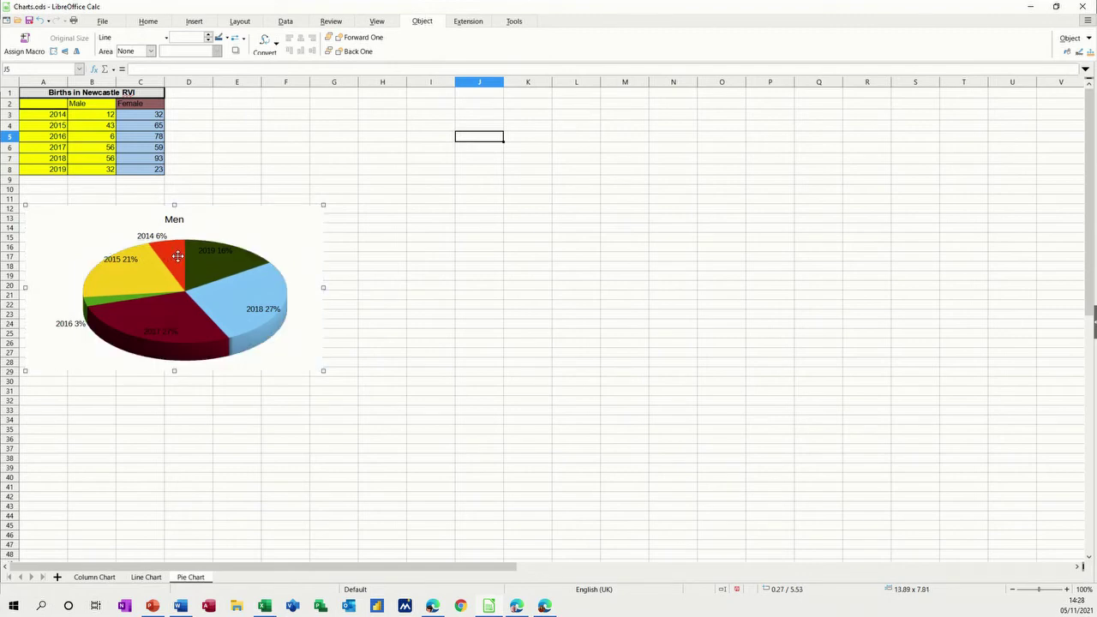
{"action": "left_click_drag", "start_coordinate": [177, 254], "coordinate": [172, 249]}
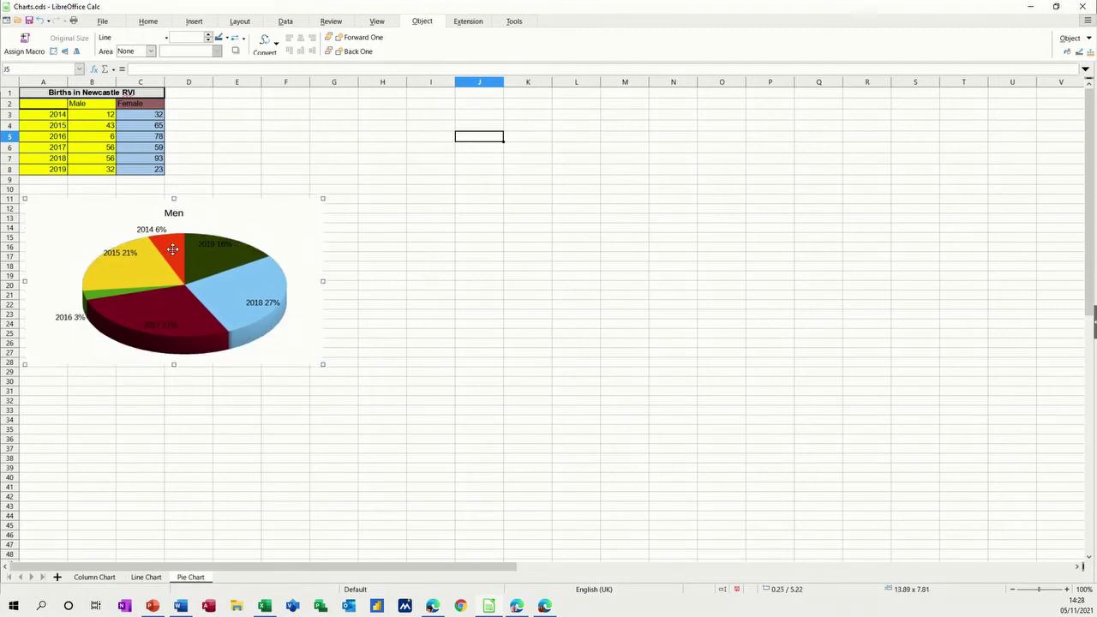
- Pull the 2014 slice slightly out of the Men pie and leave chart editing
{"action": "double_click", "coordinate": [173, 249]}
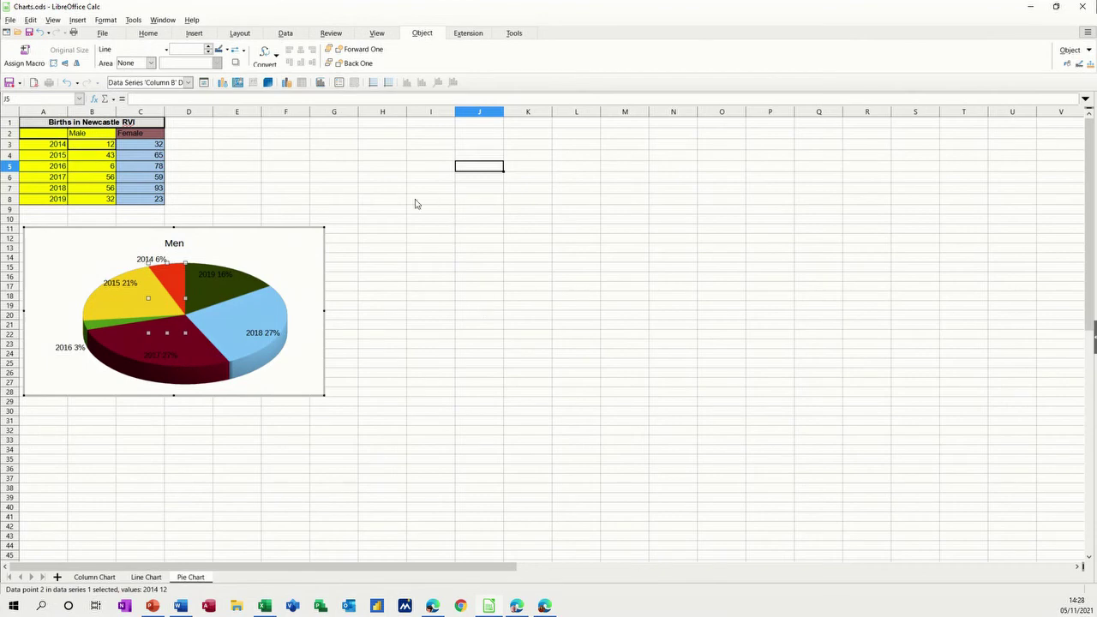
{"action": "left_click_drag", "start_coordinate": [170, 281], "coordinate": [166, 270]}
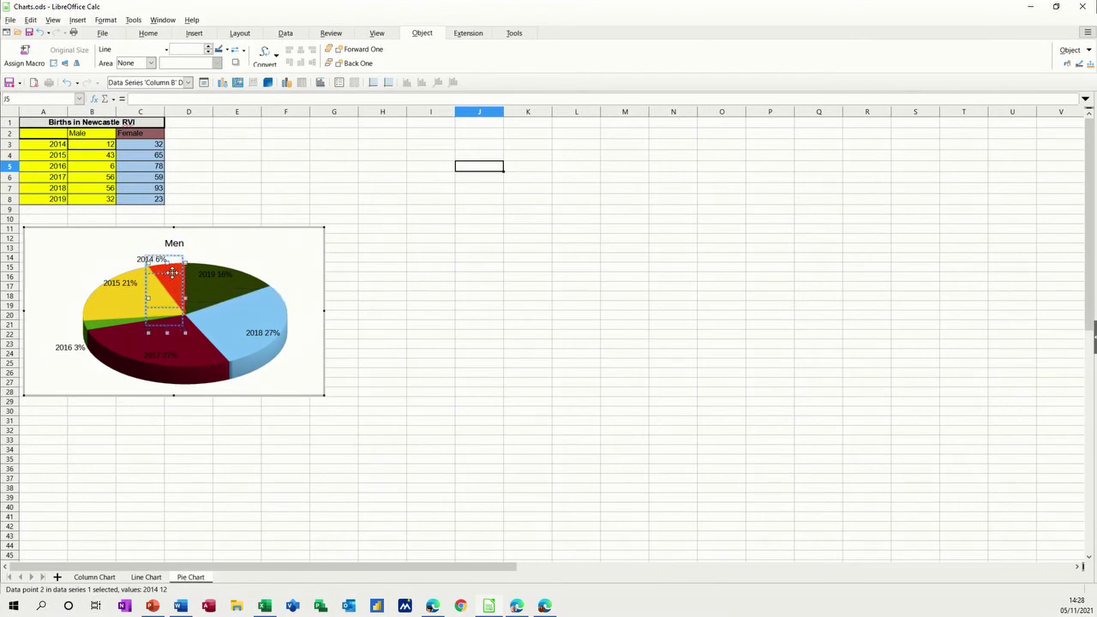
{"action": "left_click", "coordinate": [359, 262]}
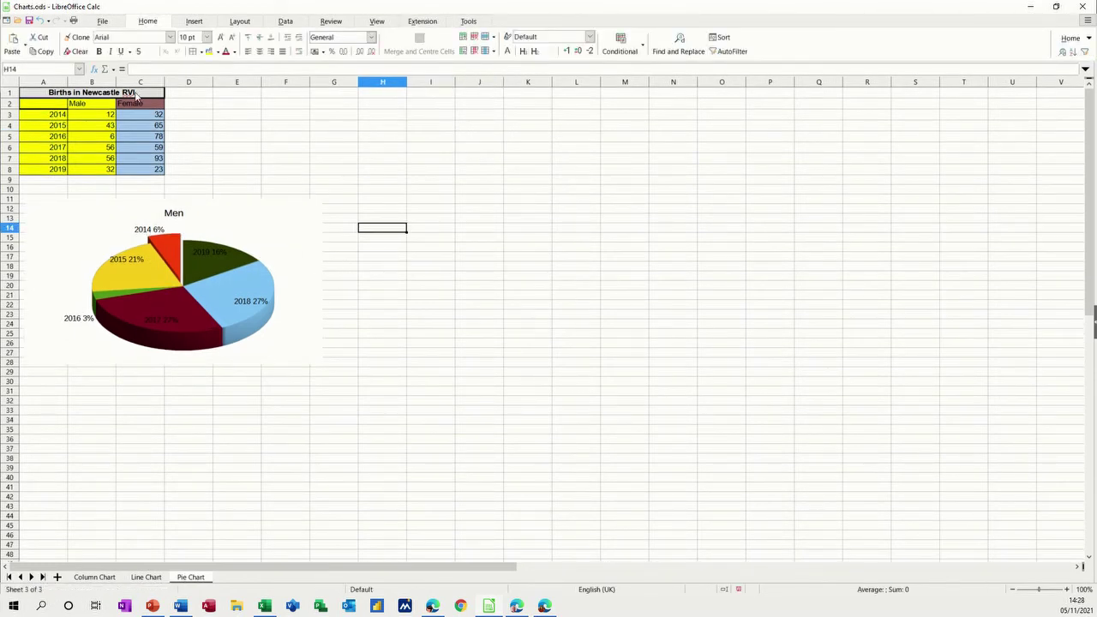
- Start a Realistic 3-D pie chart from the years in A2:A8 and the Female births in C2:C8
{"action": "left_click_drag", "start_coordinate": [48, 108], "coordinate": [49, 170]}
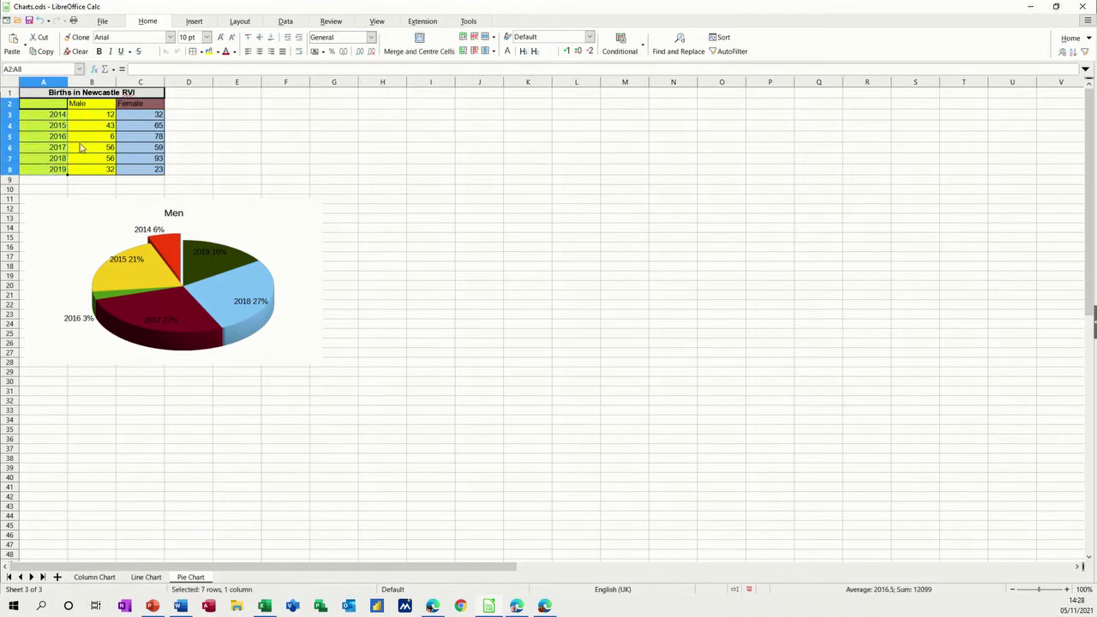
{"action": "left_click_drag", "start_coordinate": [146, 106], "coordinate": [146, 170]}
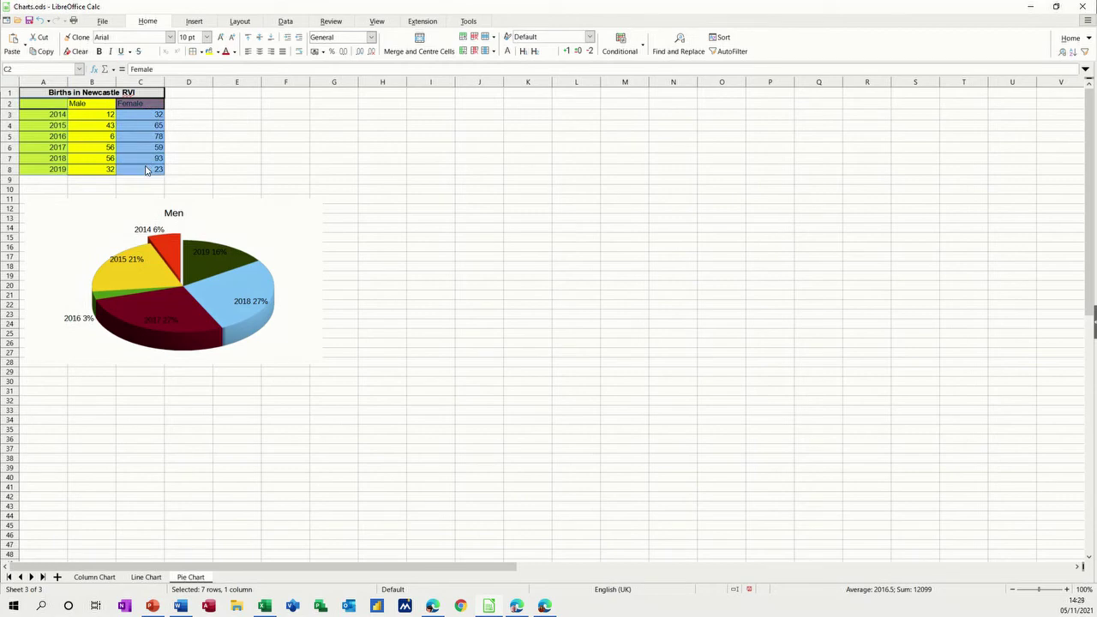
{"action": "left_click", "coordinate": [190, 22]}
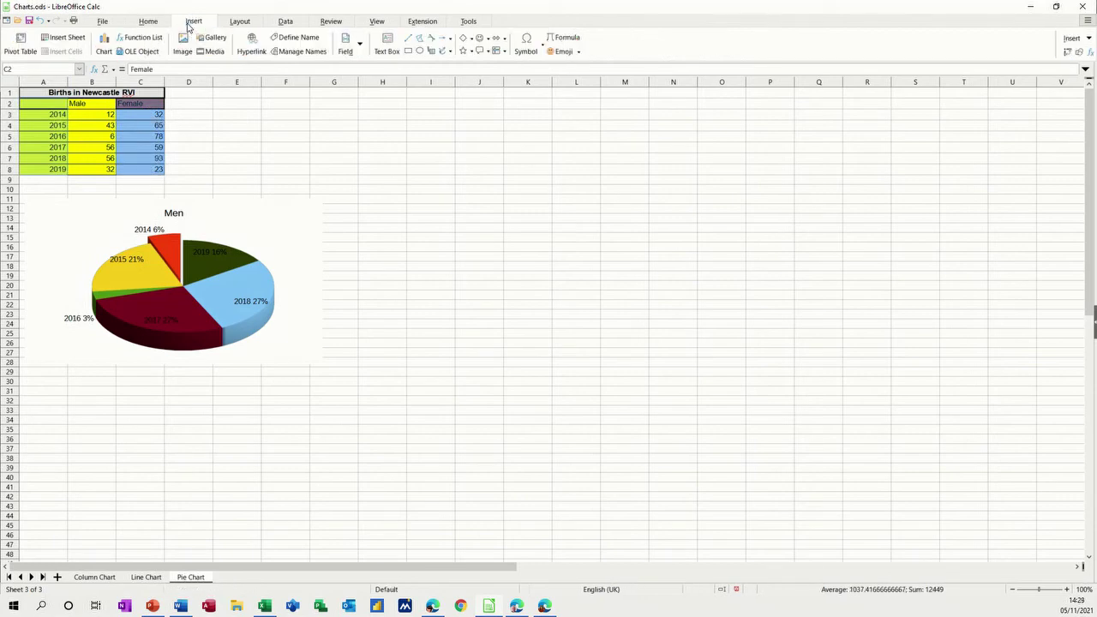
{"action": "left_click", "coordinate": [103, 43]}
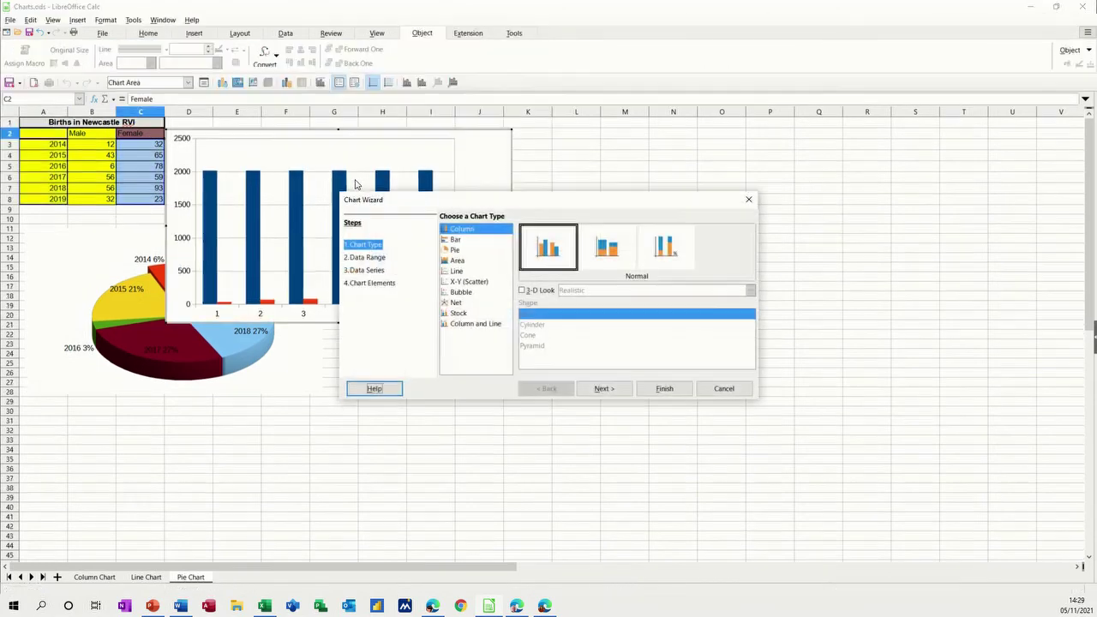
{"action": "left_click", "coordinate": [456, 251]}
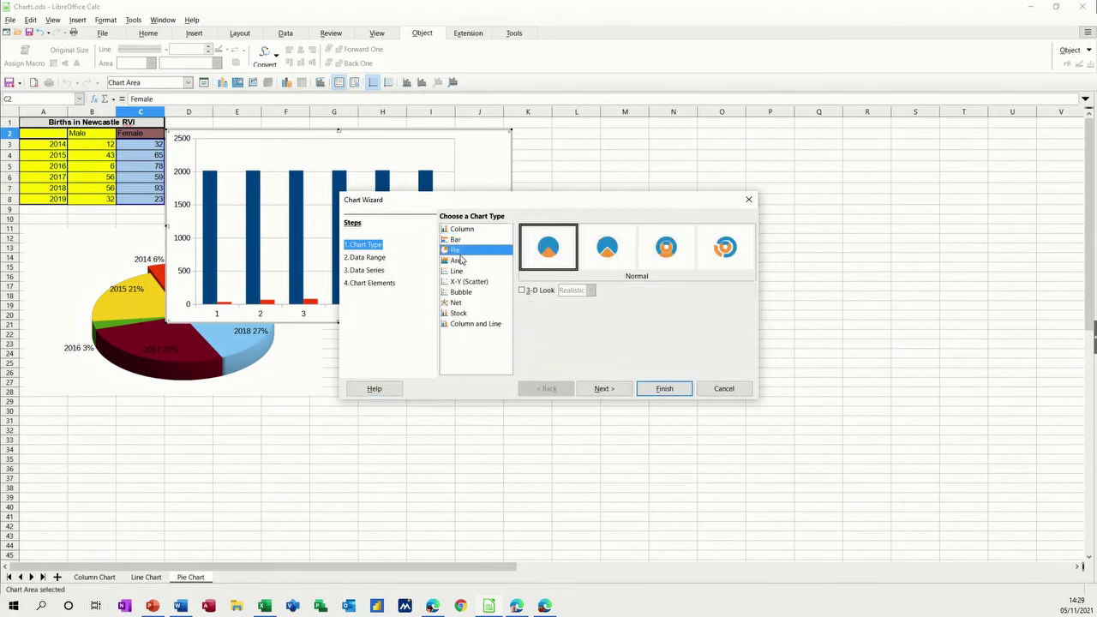
{"action": "left_click", "coordinate": [522, 292]}
- Use only the first column as labels for the Female pie chart, leaving the first row out of the labels
{"action": "left_click", "coordinate": [368, 257]}
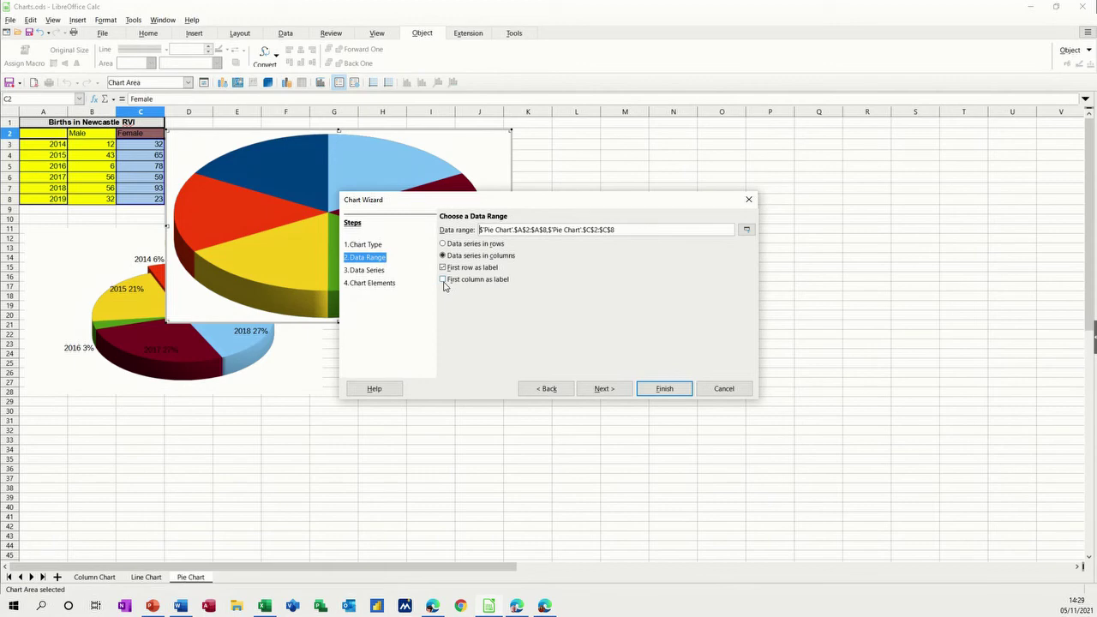
{"action": "left_click", "coordinate": [443, 280]}
{"action": "left_click", "coordinate": [442, 268]}
{"action": "left_click_drag", "start_coordinate": [545, 204], "coordinate": [782, 187]}
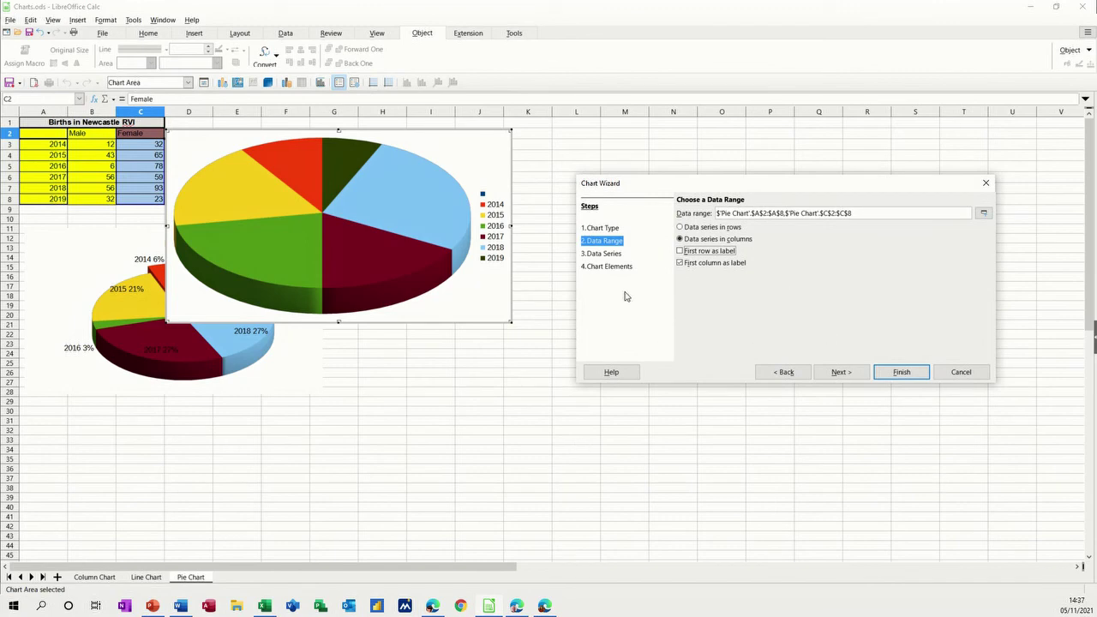
- Finish the Female pie chart with the title Women and place it beside the Men chart, starting at row 11
{"action": "left_click", "coordinate": [602, 253]}
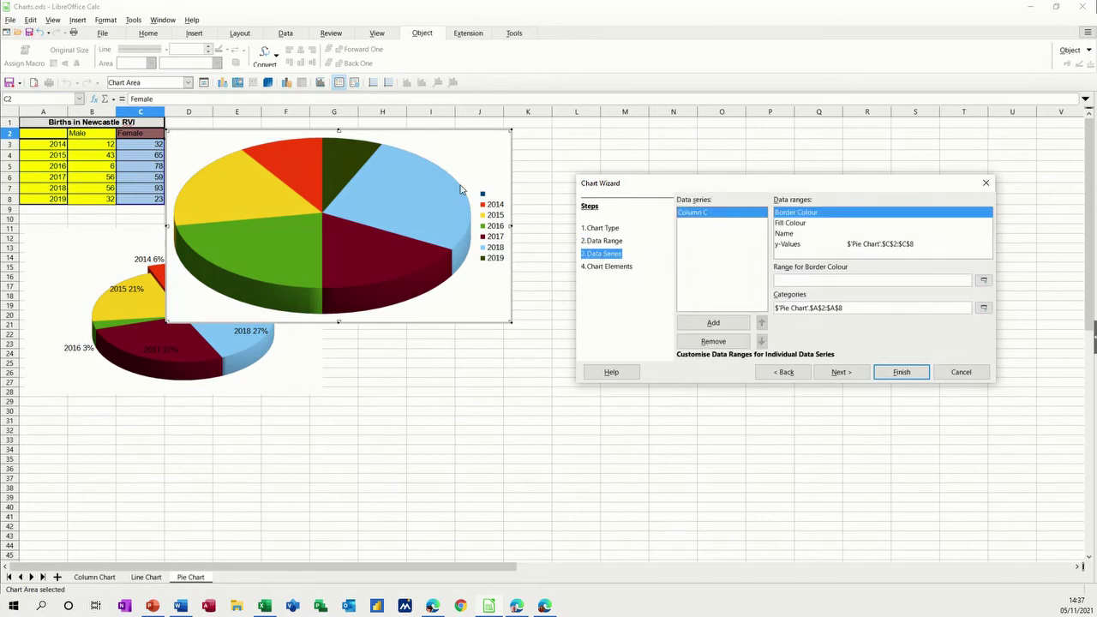
{"action": "left_click", "coordinate": [600, 267]}
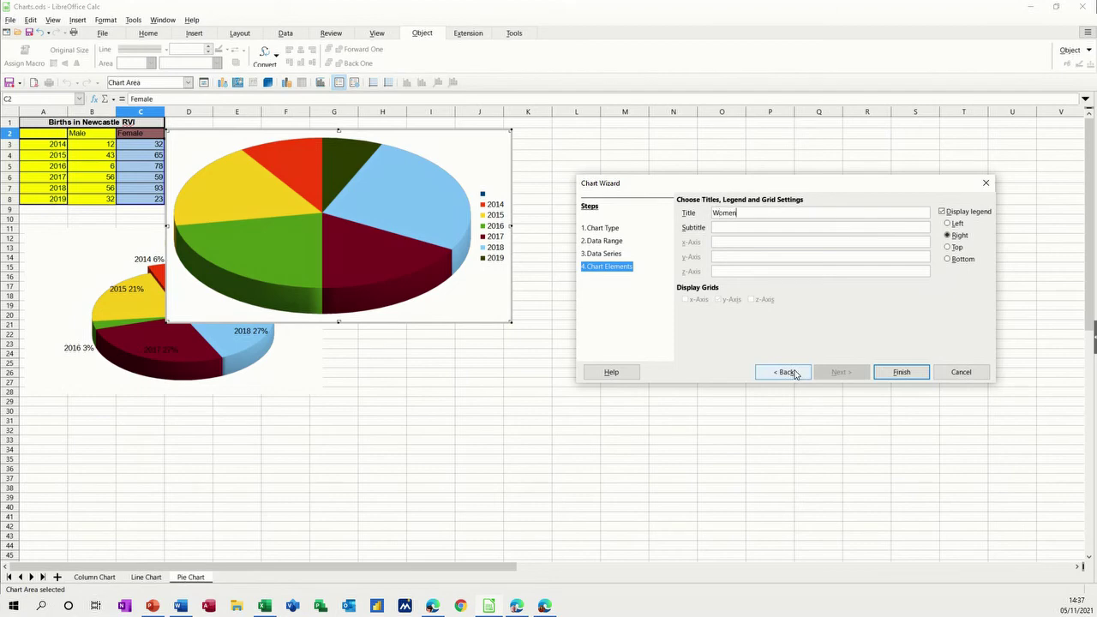
{"action": "left_click", "coordinate": [895, 382]}
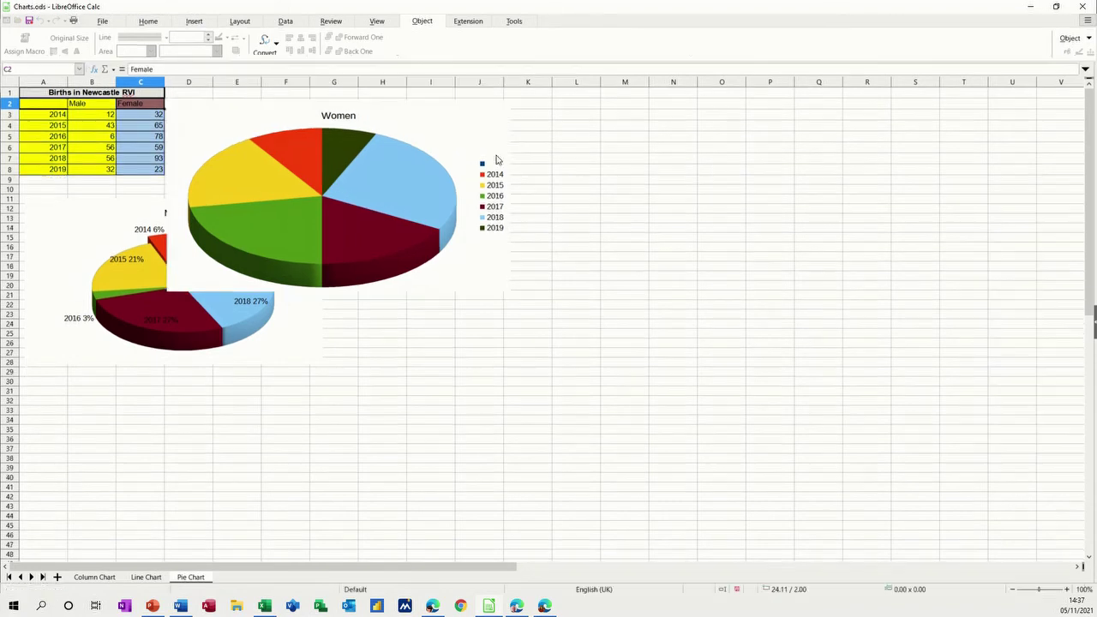
{"action": "left_click", "coordinate": [537, 158]}
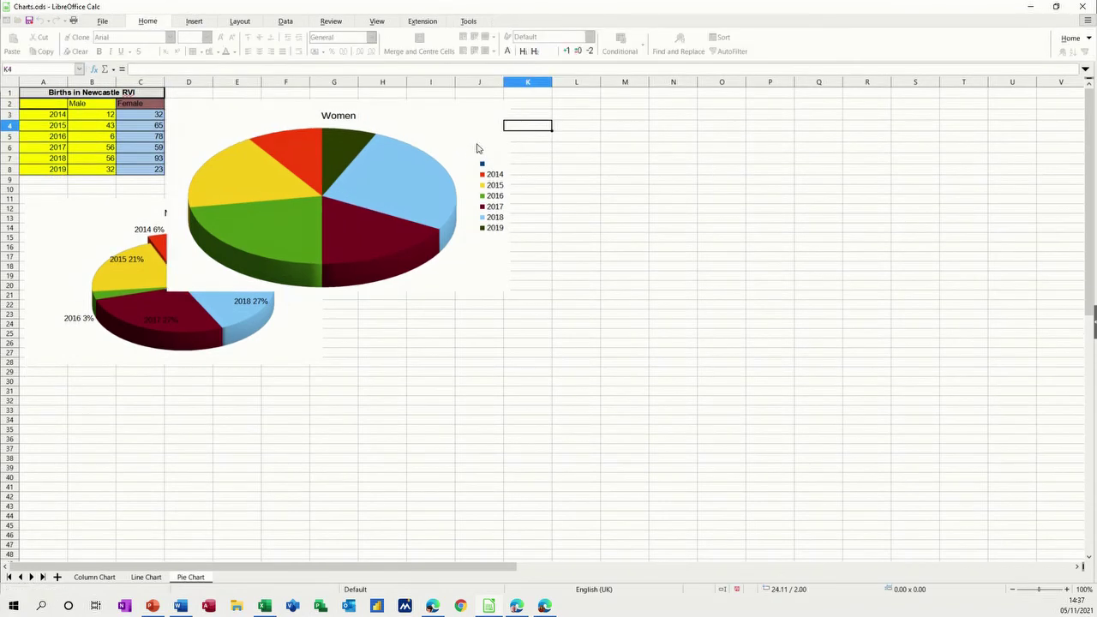
{"action": "left_click_drag", "start_coordinate": [480, 148], "coordinate": [628, 269]}
- Add data labels to the Women pie chart showing percentage and category, with the value as number turned off
{"action": "double_click", "coordinate": [628, 268]}
{"action": "right_click", "coordinate": [579, 294]}
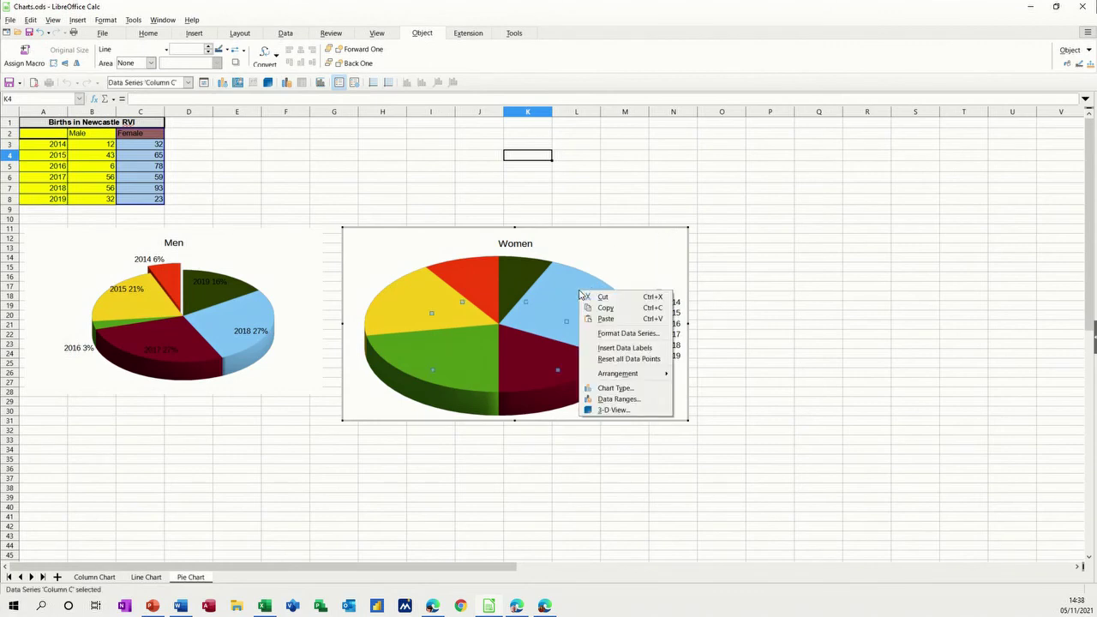
{"action": "left_click", "coordinate": [600, 347]}
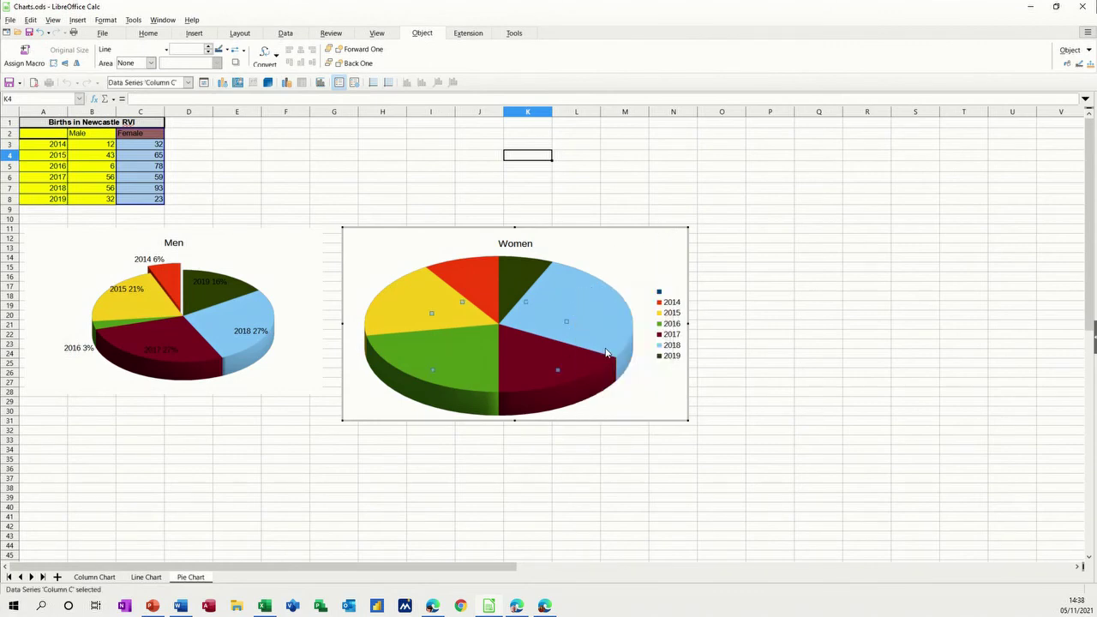
{"action": "right_click", "coordinate": [596, 306]}
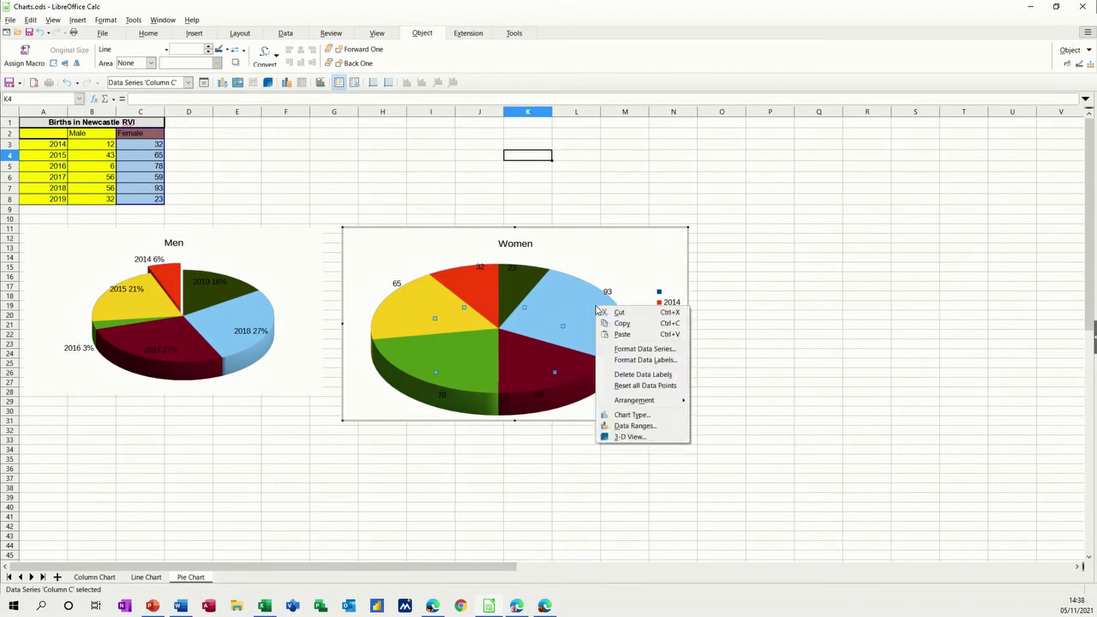
{"action": "left_click", "coordinate": [614, 360]}
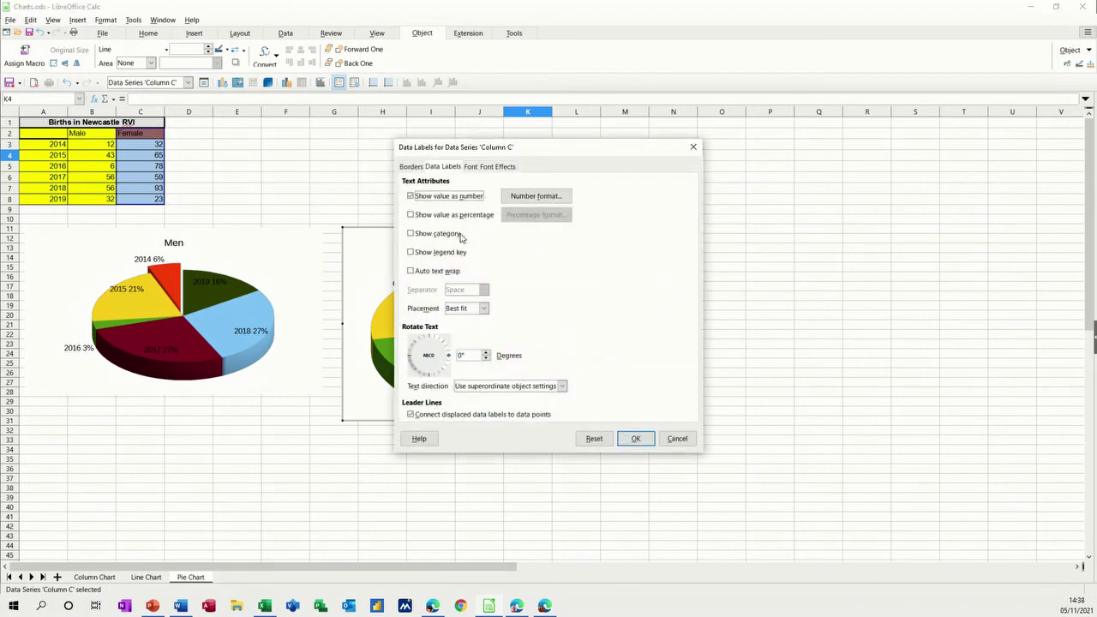
{"action": "left_click", "coordinate": [411, 215]}
{"action": "left_click", "coordinate": [411, 196]}
{"action": "left_click", "coordinate": [411, 233]}
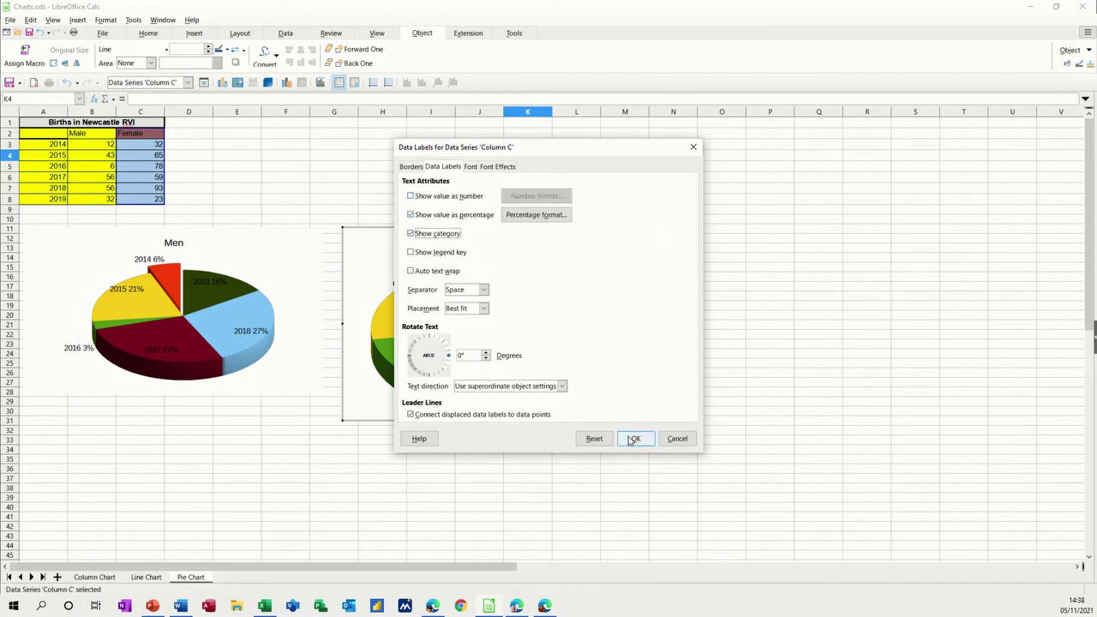
{"action": "left_click", "coordinate": [632, 439]}
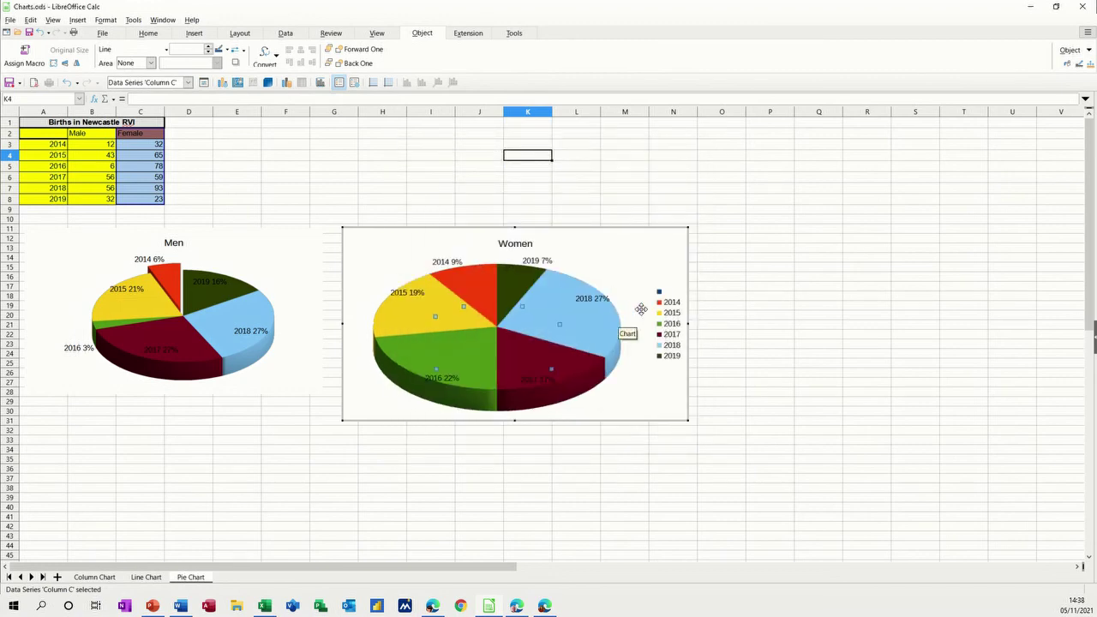
- Delete the legend of the Women pie chart and pull its 2014 slice slightly out of the pie
{"action": "left_click", "coordinate": [669, 322]}
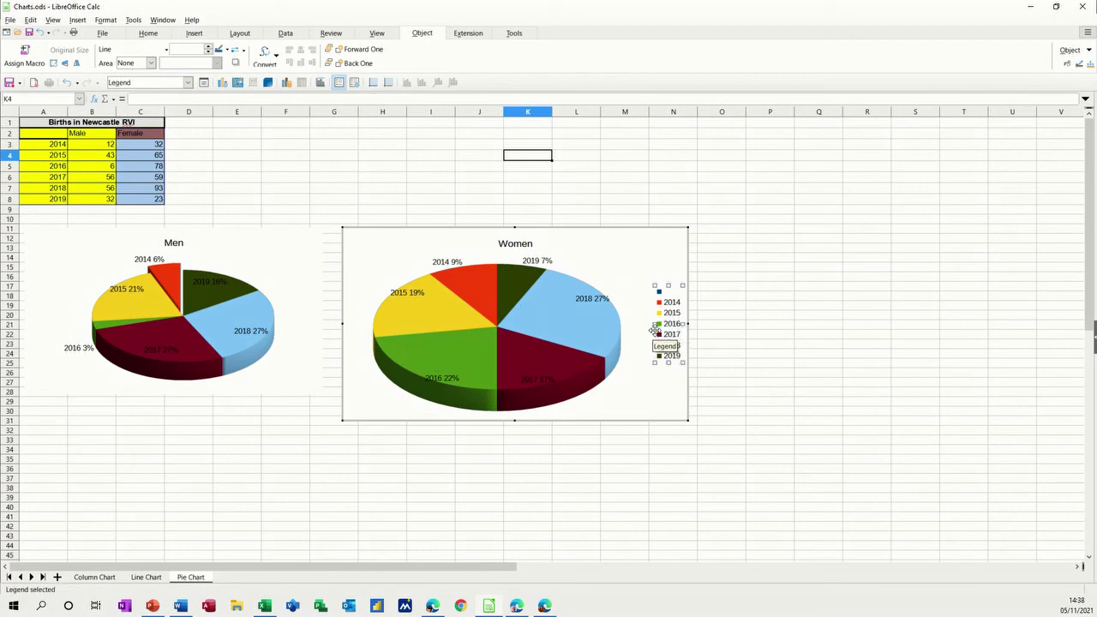
{"action": "key", "text": "Delete"}
{"action": "left_click", "coordinate": [493, 290]}
{"action": "left_click", "coordinate": [492, 286]}
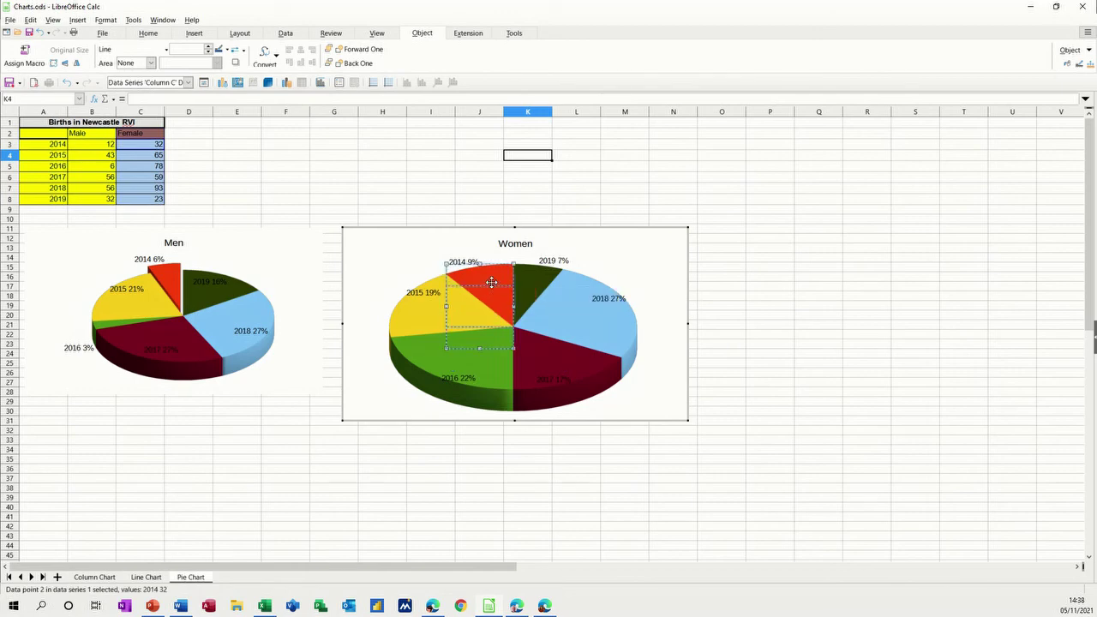
{"action": "left_click_drag", "start_coordinate": [492, 283], "coordinate": [489, 273]}
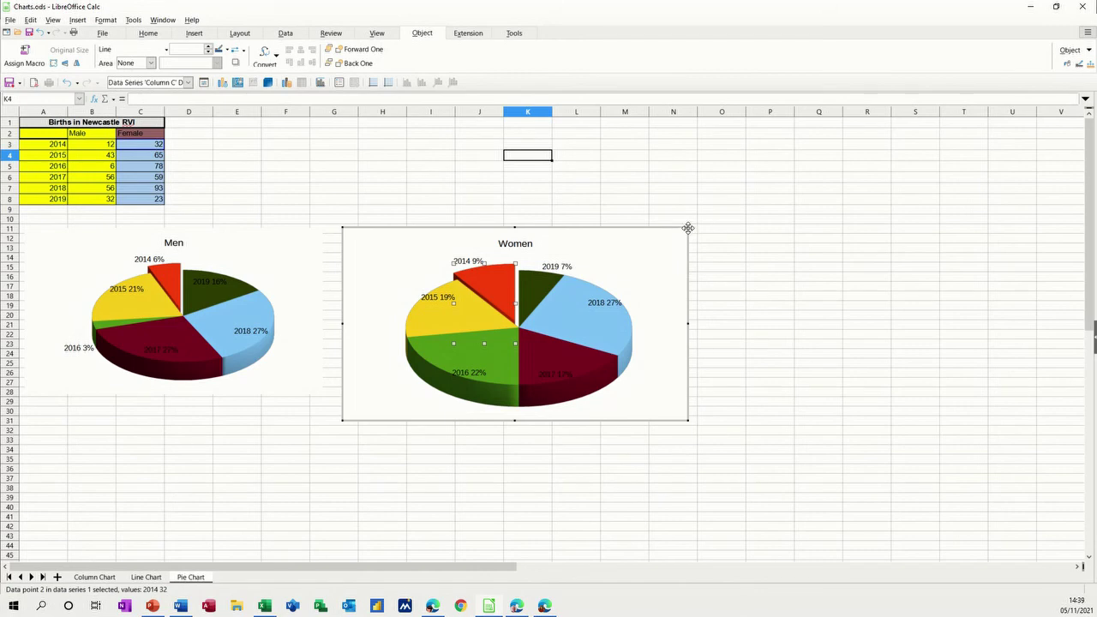
- Shrink the Women chart to about the size of the Men chart and place it directly beside it
{"action": "left_click", "coordinate": [720, 224]}
{"action": "left_click", "coordinate": [630, 226]}
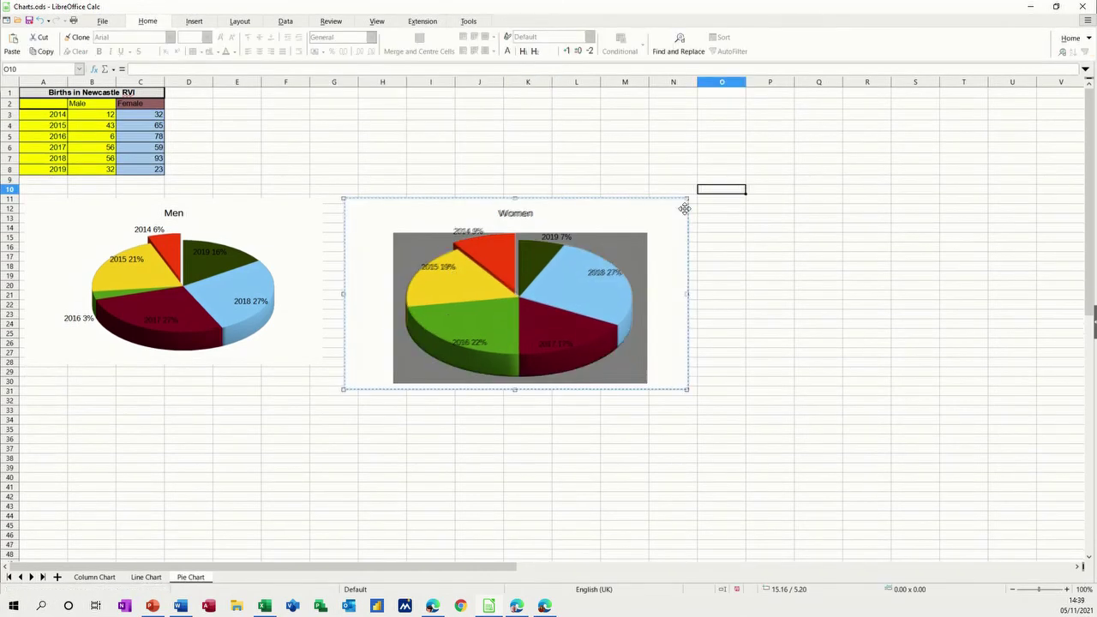
{"action": "left_click_drag", "start_coordinate": [688, 199], "coordinate": [624, 210]}
- Import british artillery.jpg from the PHOTOS Waterloo folder as a bitmap fill for the Women chart area, accepting the suggested name
{"action": "double_click", "coordinate": [611, 211]}
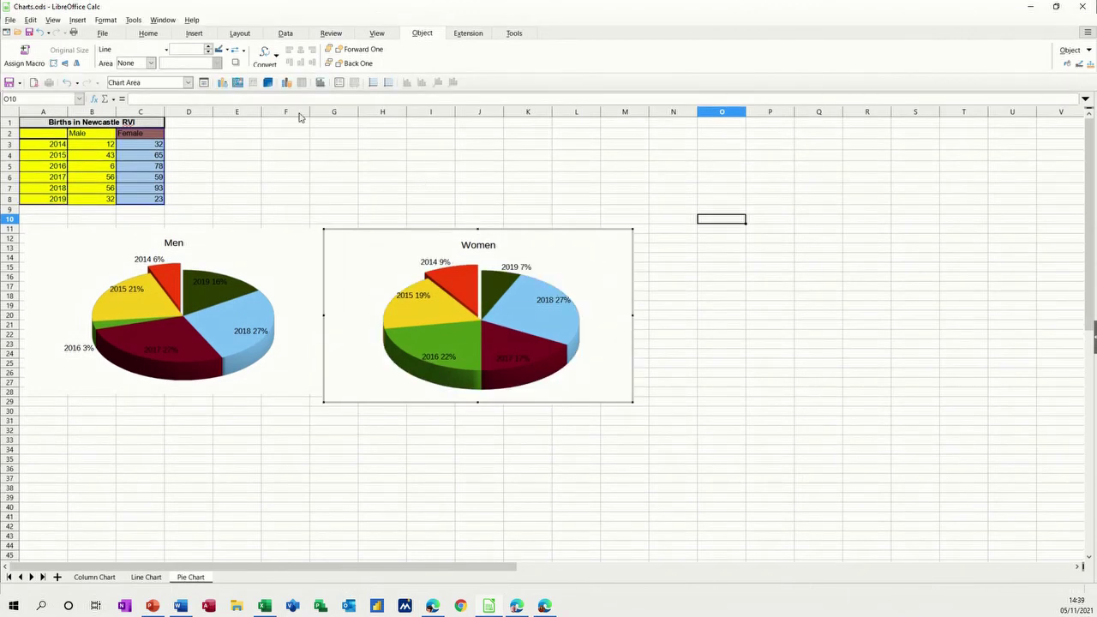
{"action": "left_click", "coordinate": [203, 82]}
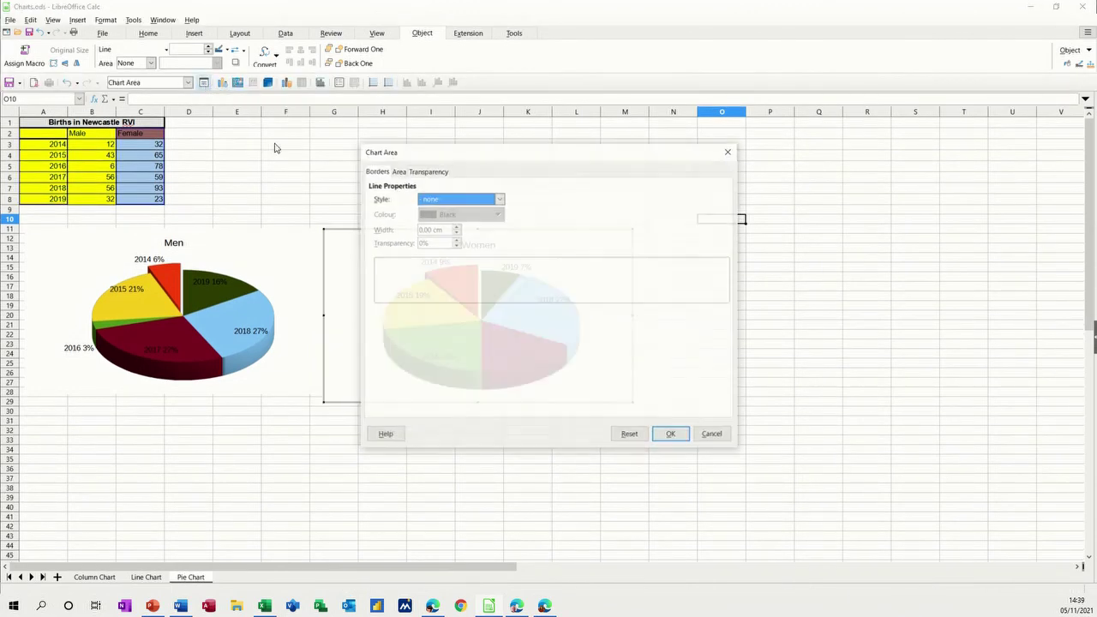
{"action": "left_click", "coordinate": [399, 171]}
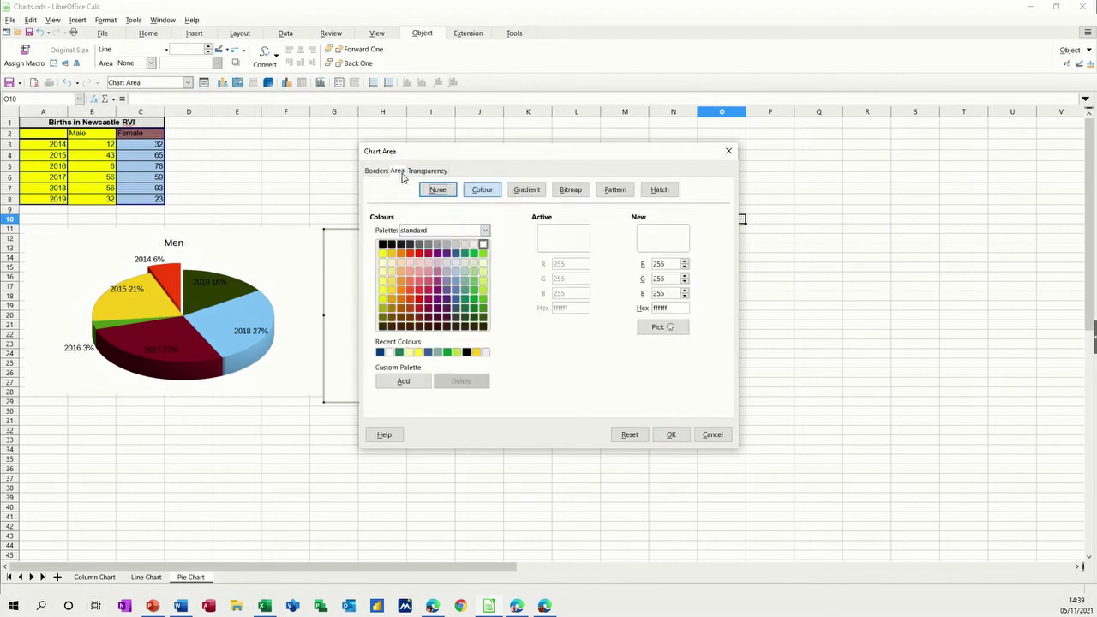
{"action": "left_click", "coordinate": [570, 190]}
{"action": "left_click", "coordinate": [434, 404]}
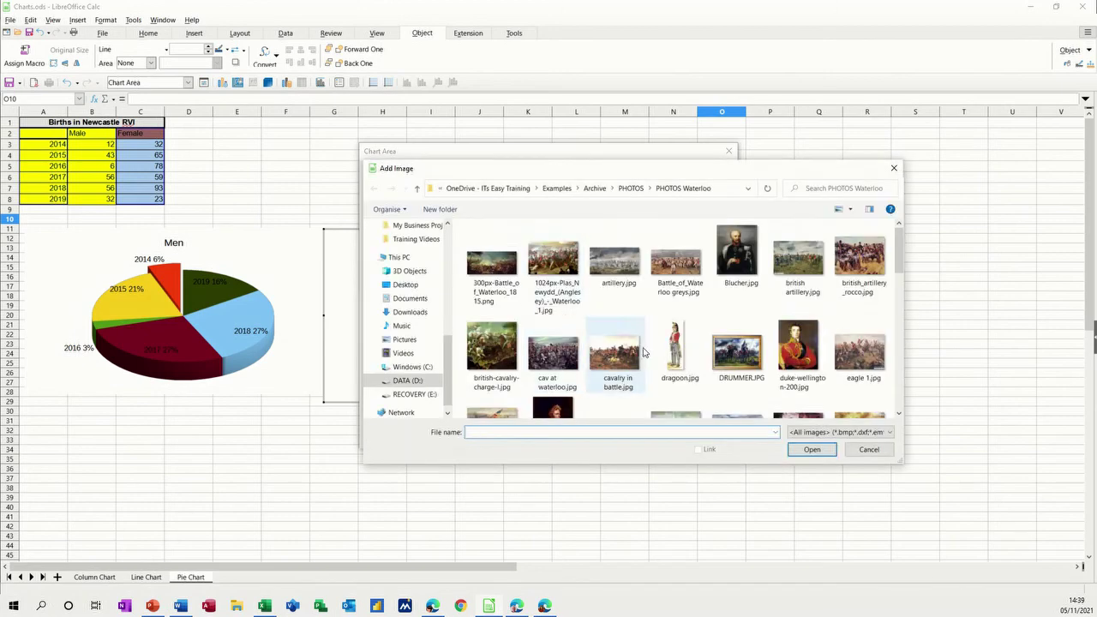
{"action": "double_click", "coordinate": [798, 257]}
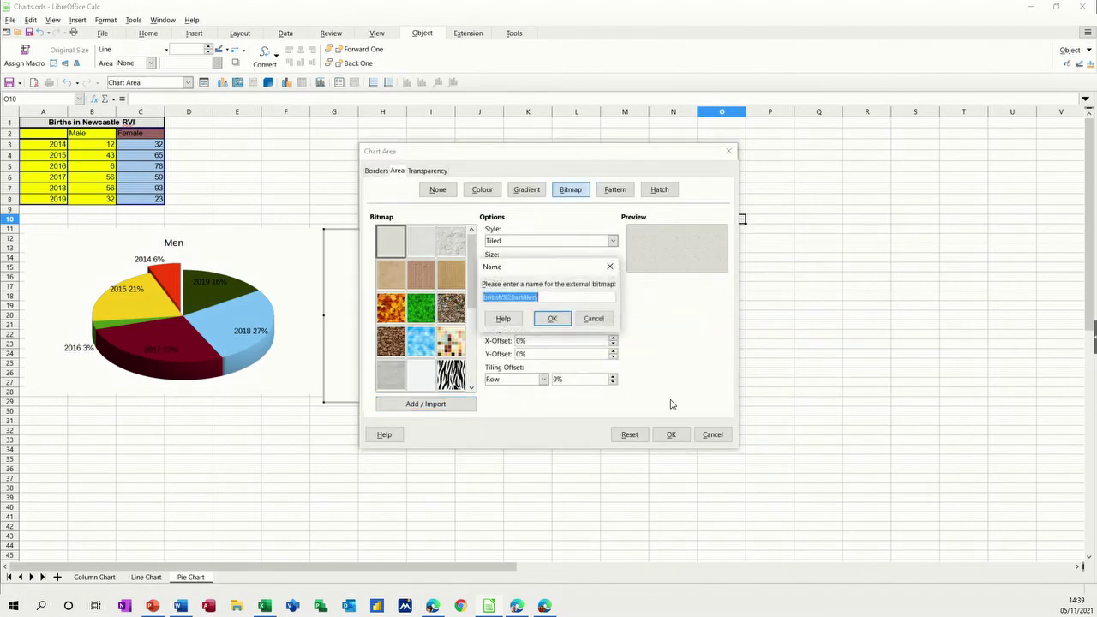
{"action": "left_click", "coordinate": [553, 318]}
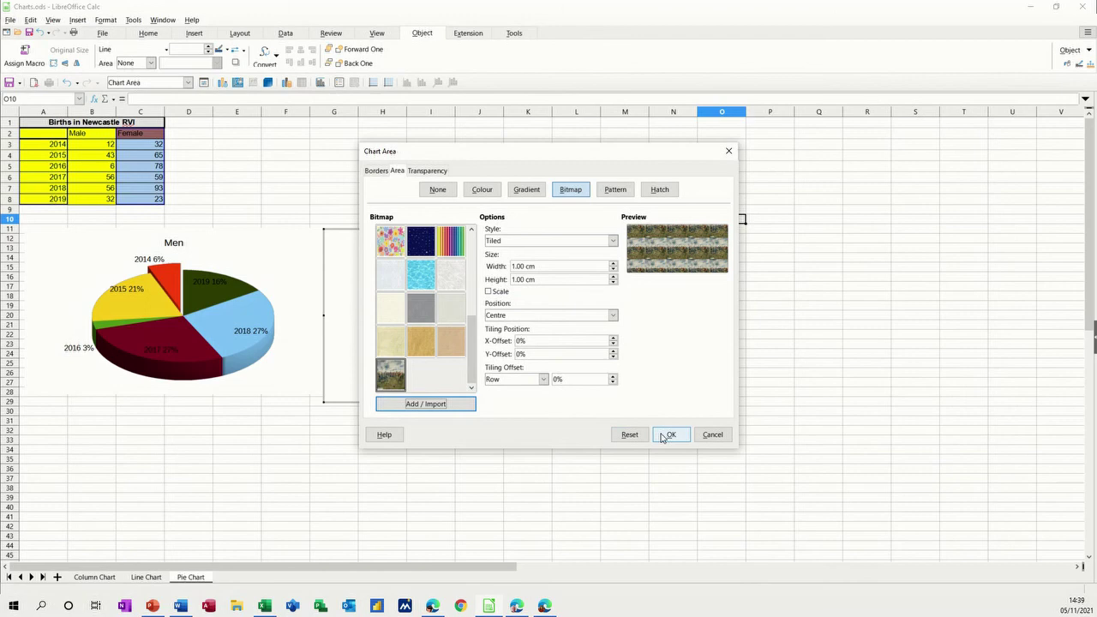
- Set the bitmap style to Stretched and apply the picture background to the Women chart
{"action": "left_click", "coordinate": [607, 244]}
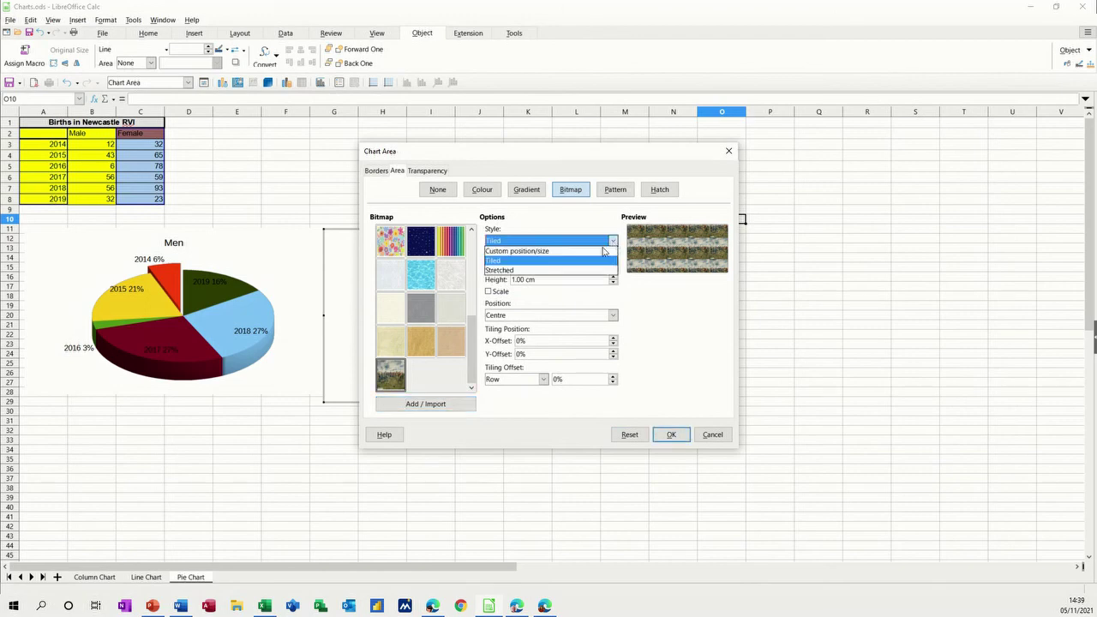
{"action": "left_click", "coordinate": [558, 266]}
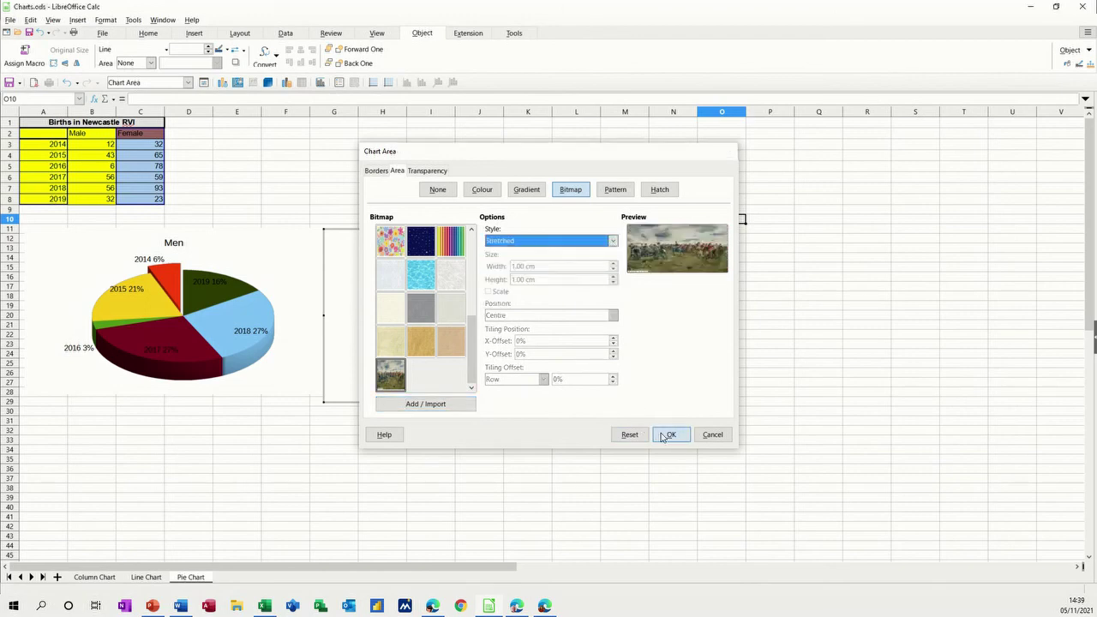
{"action": "left_click", "coordinate": [669, 434]}
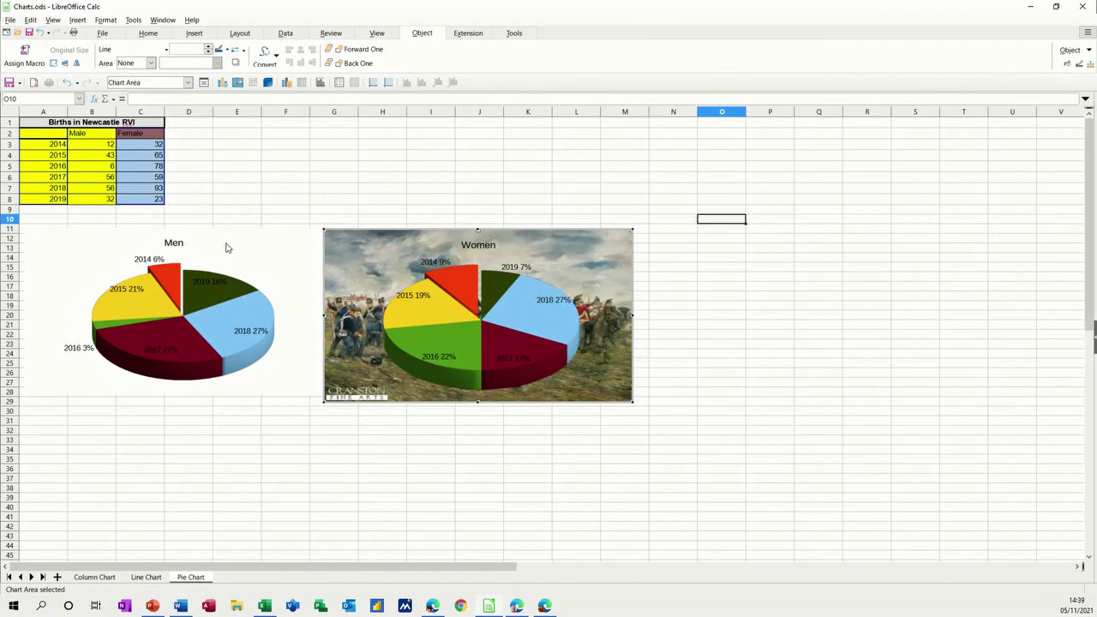
- Review the finished charts on the Column Chart and Line Chart sheets, finishing on the Pie Chart sheet
{"action": "left_click", "coordinate": [99, 578]}
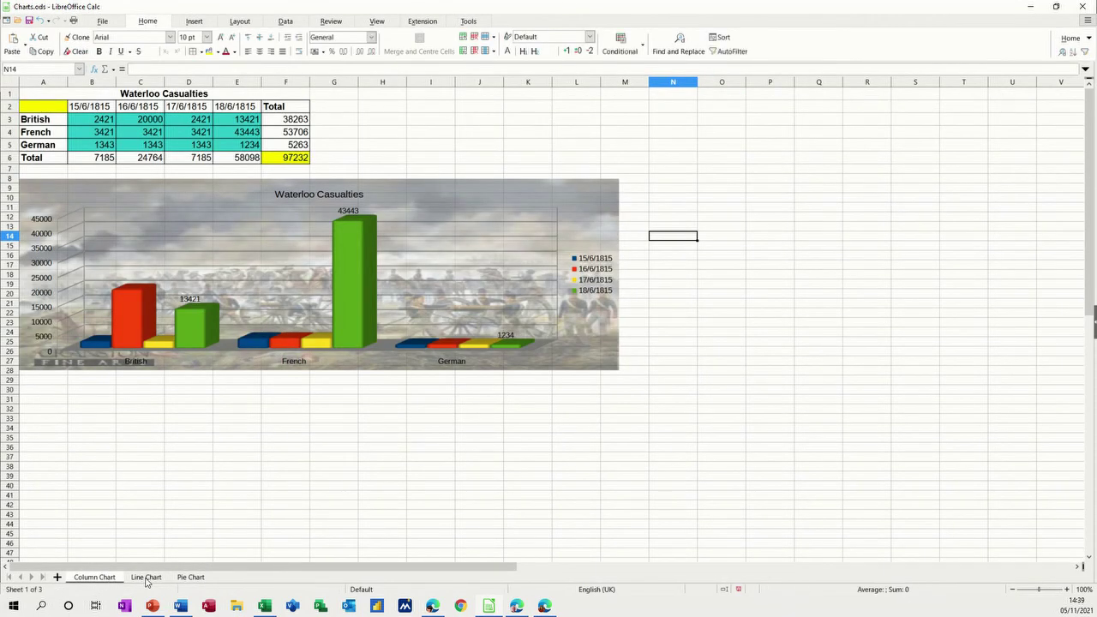
{"action": "left_click", "coordinate": [146, 578]}
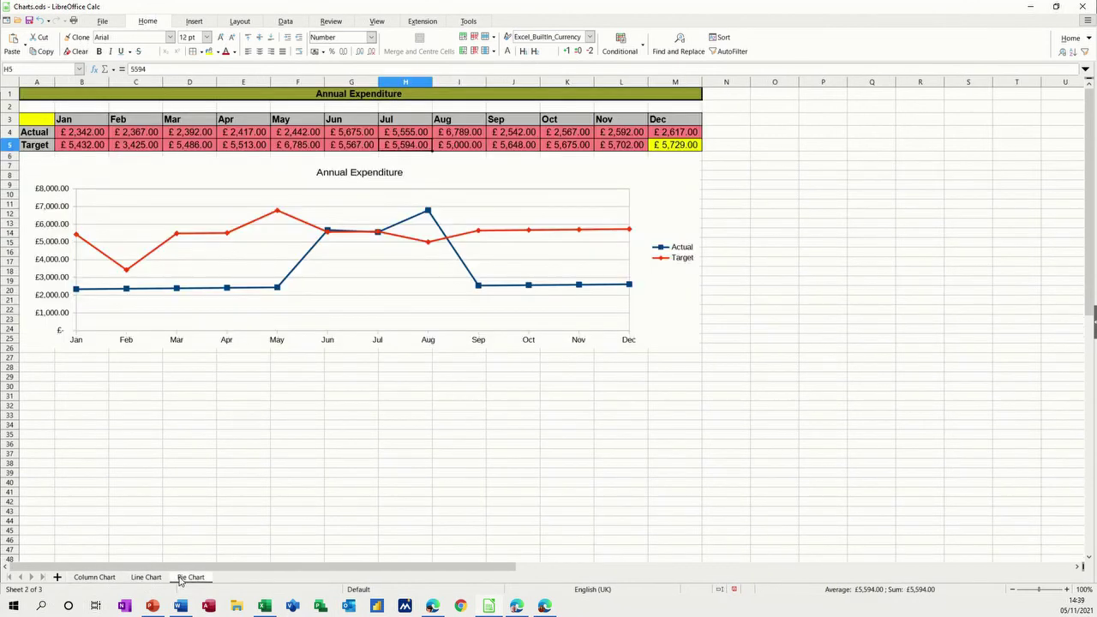
{"action": "left_click", "coordinate": [189, 579]}
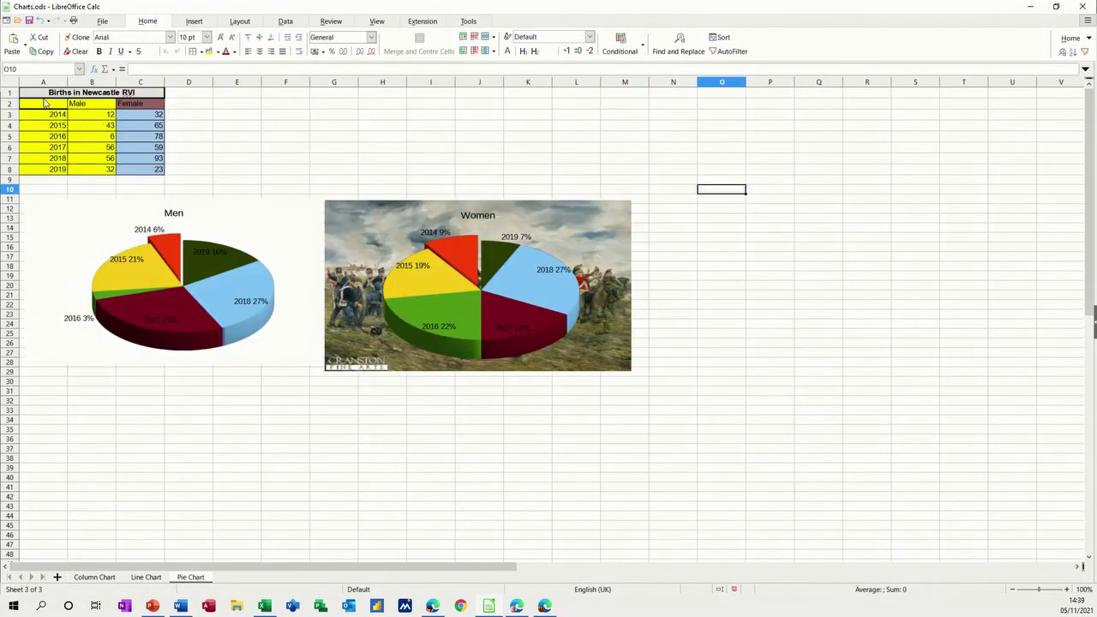